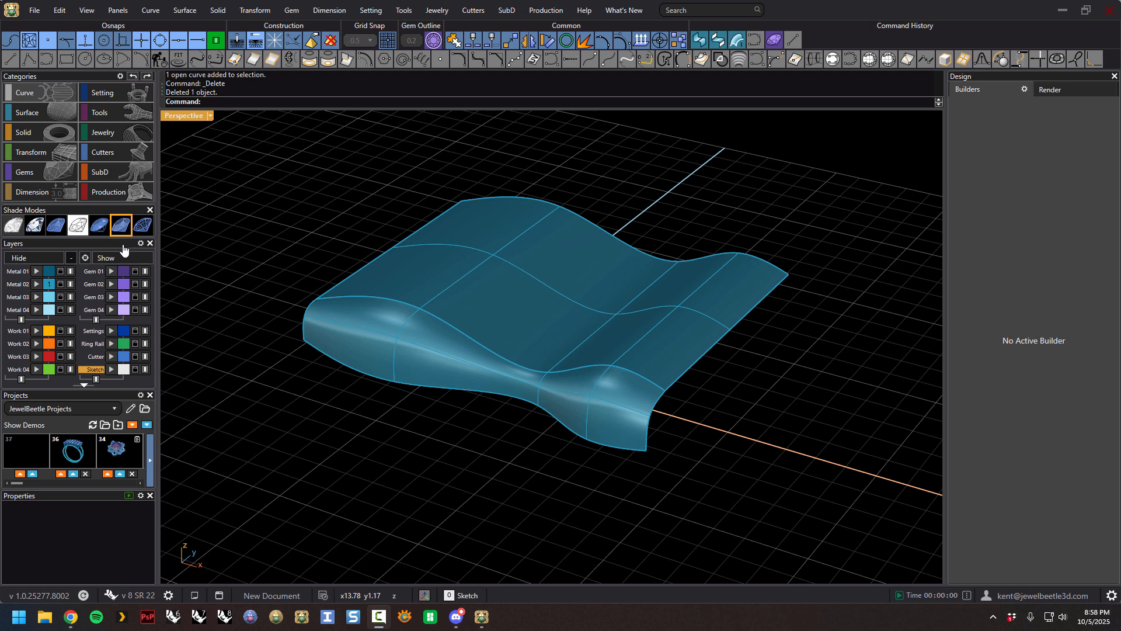
Find the "tool" settings in the preferences, enable Show User Toolbar, Show Left User Toolbar and Show Right User Toolbar, and save
left_click(1111, 596)
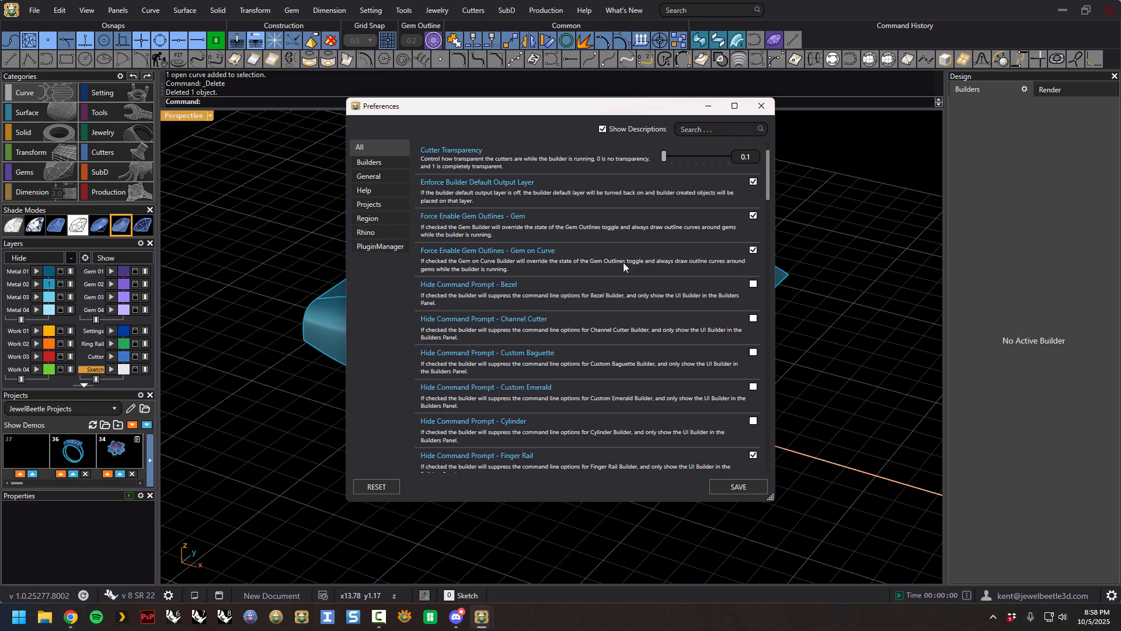
left_click(691, 129)
type("too")
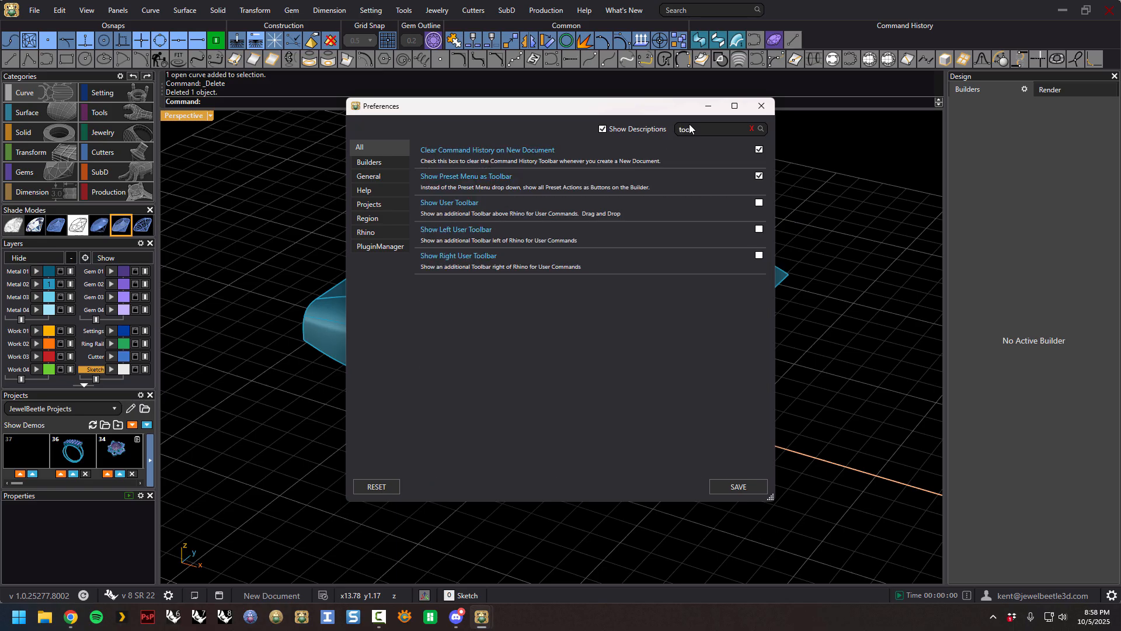
type("l")
left_click(758, 203)
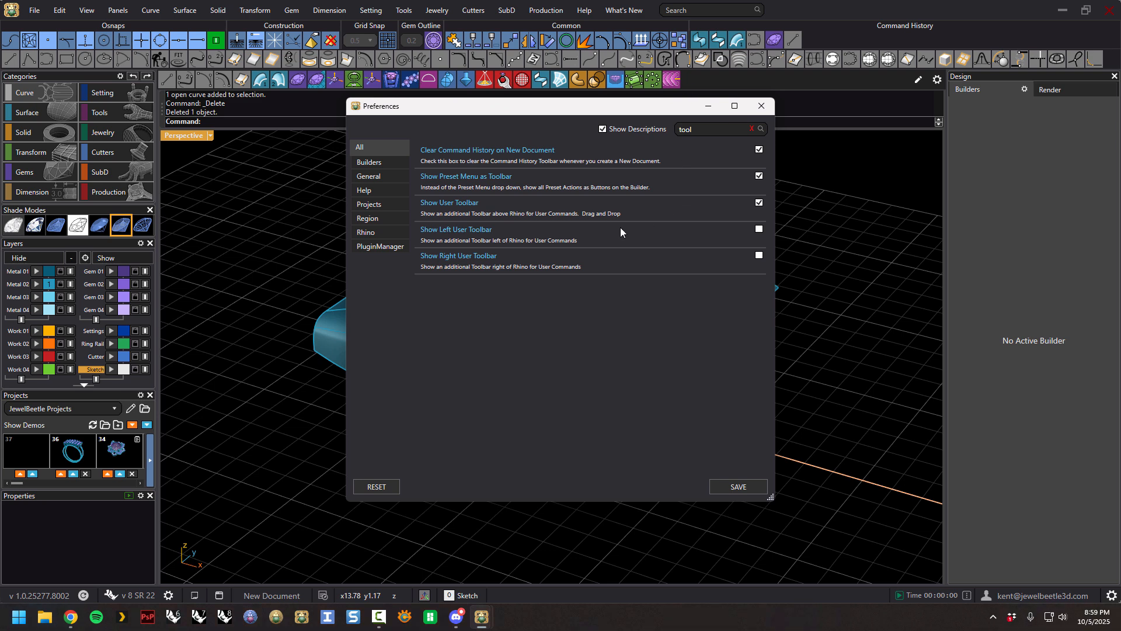
left_click(758, 228)
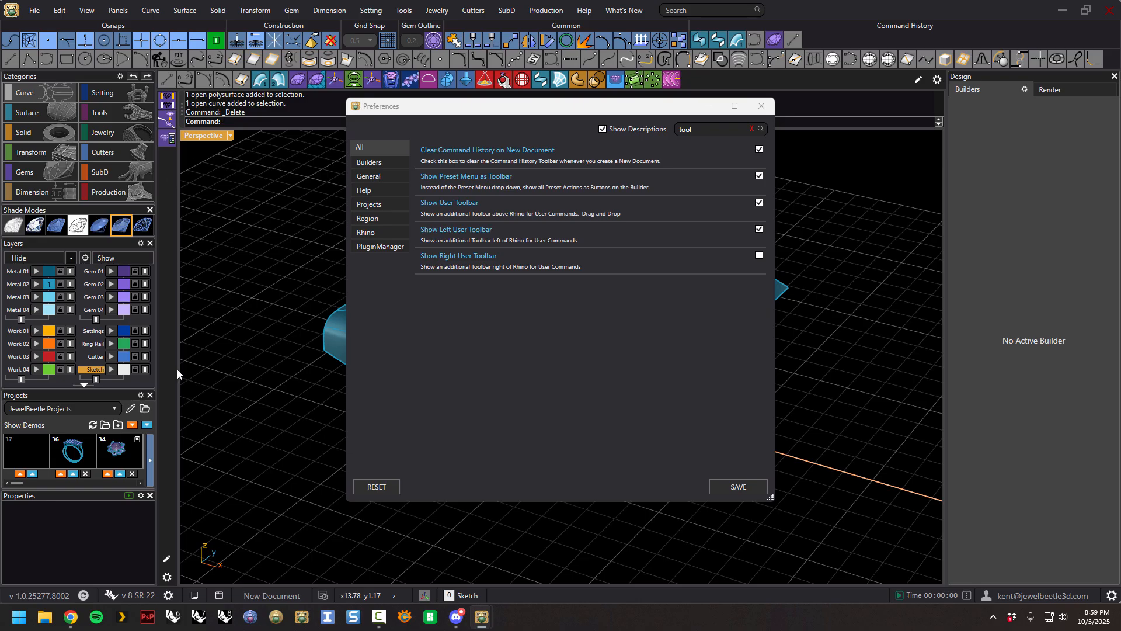
left_click(759, 255)
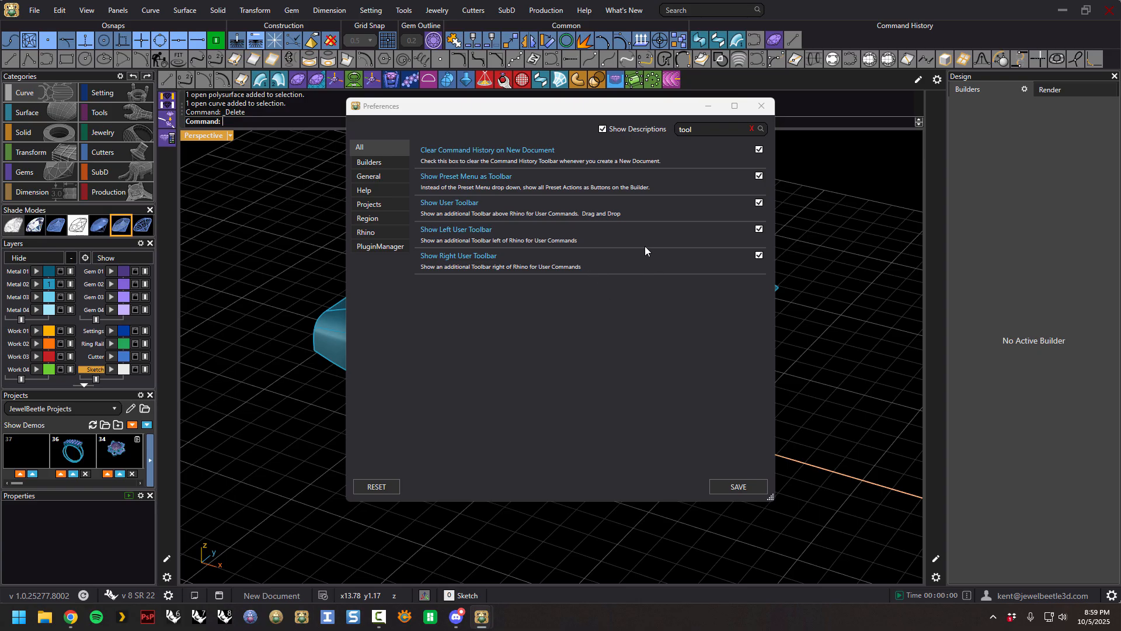
left_click(737, 487)
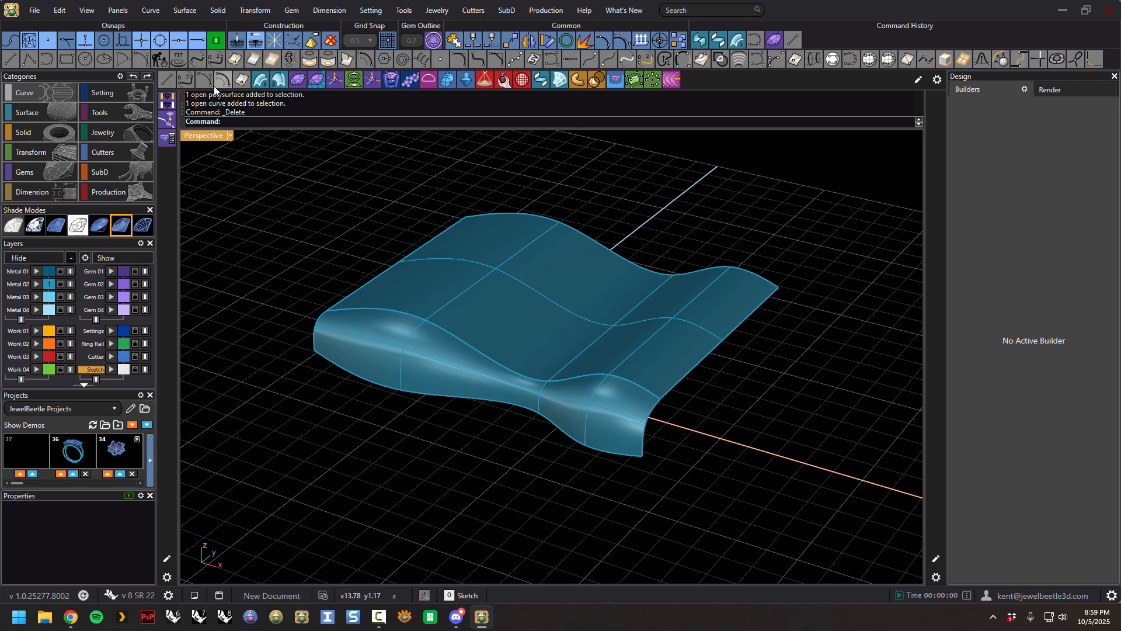
Unlock the user toolbars for editing and copy the Intersection command into the upper one as its sixth button
left_click(918, 81)
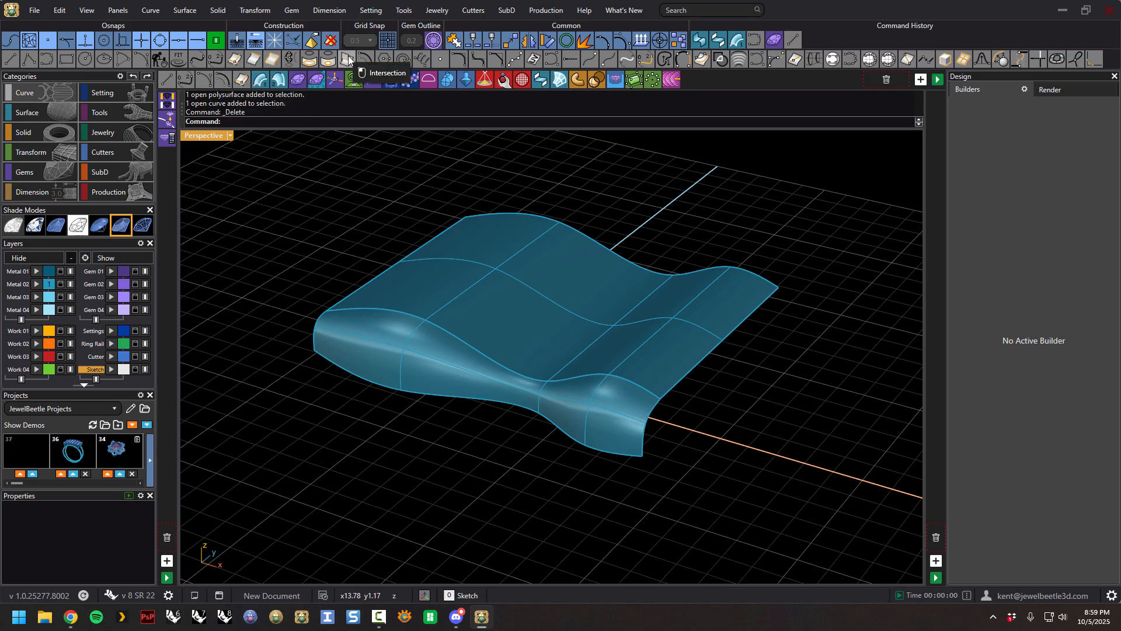
left_click_drag(724, 84, 702, 83, "ctrl")
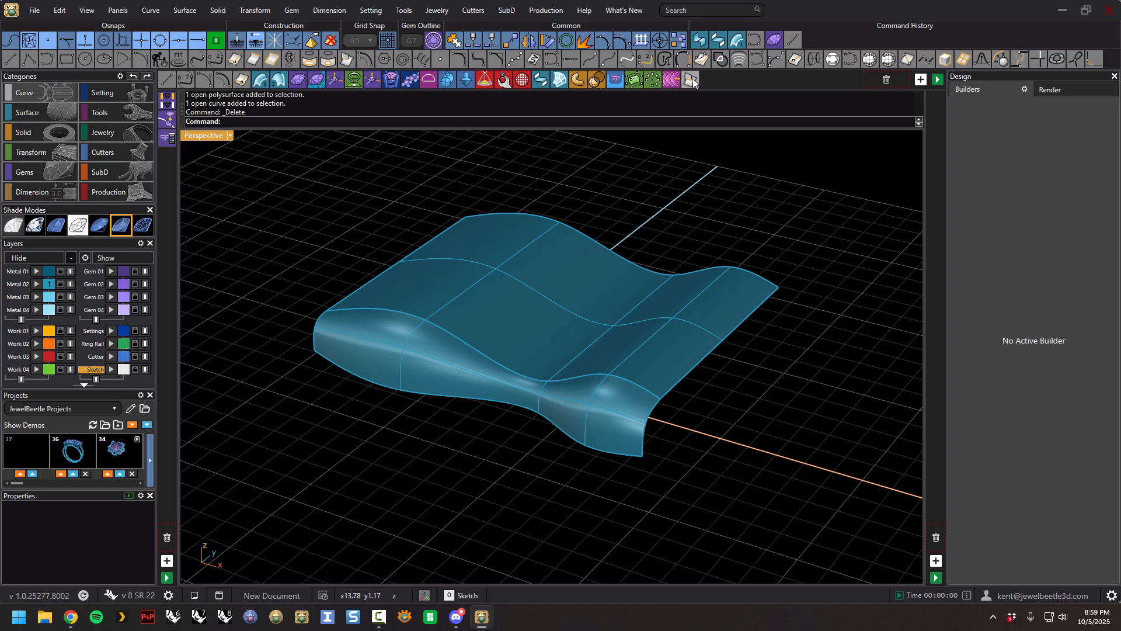
left_click_drag(690, 79, 255, 85)
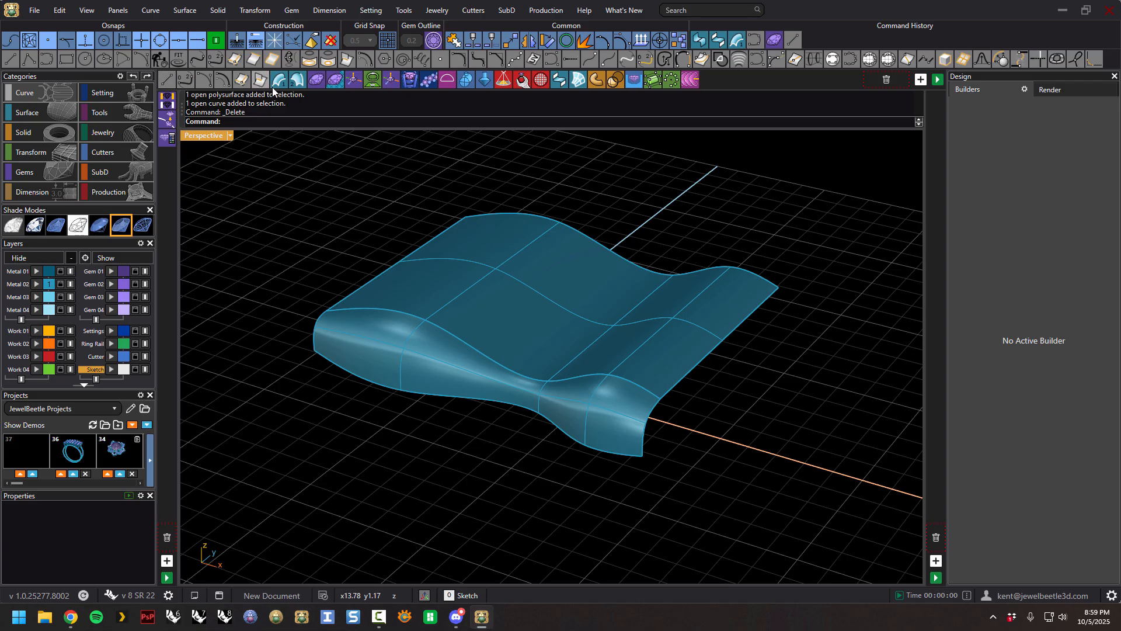
Move the two separate teal surface buttons next to the other teal buttons in the upper user toolbar
left_click_drag(559, 80, 310, 88)
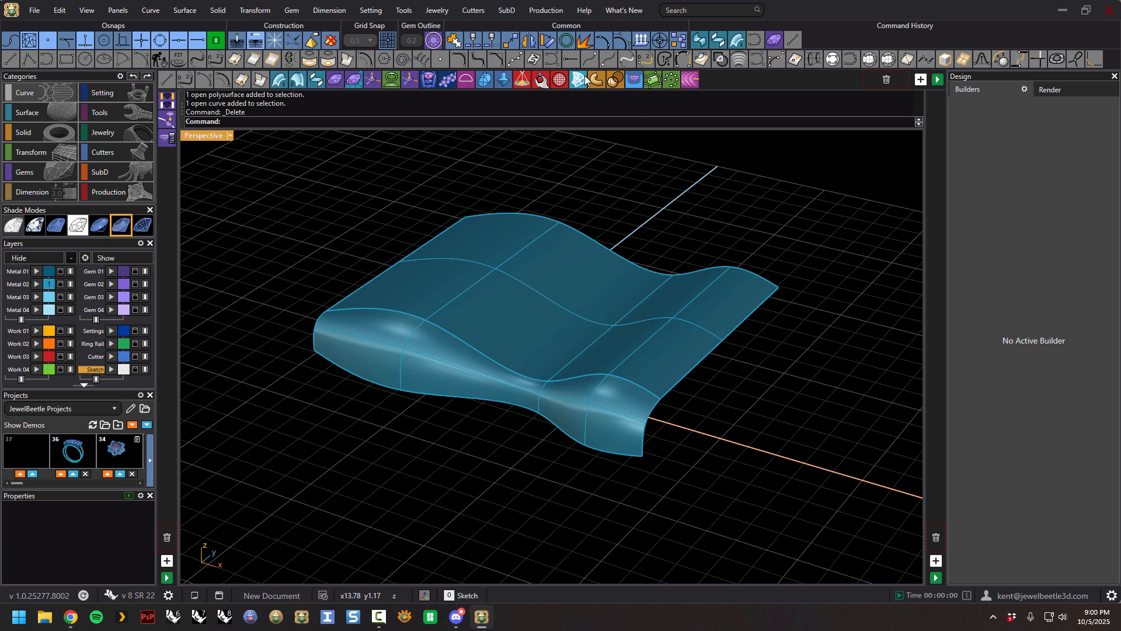
left_click_drag(335, 79, 336, 81)
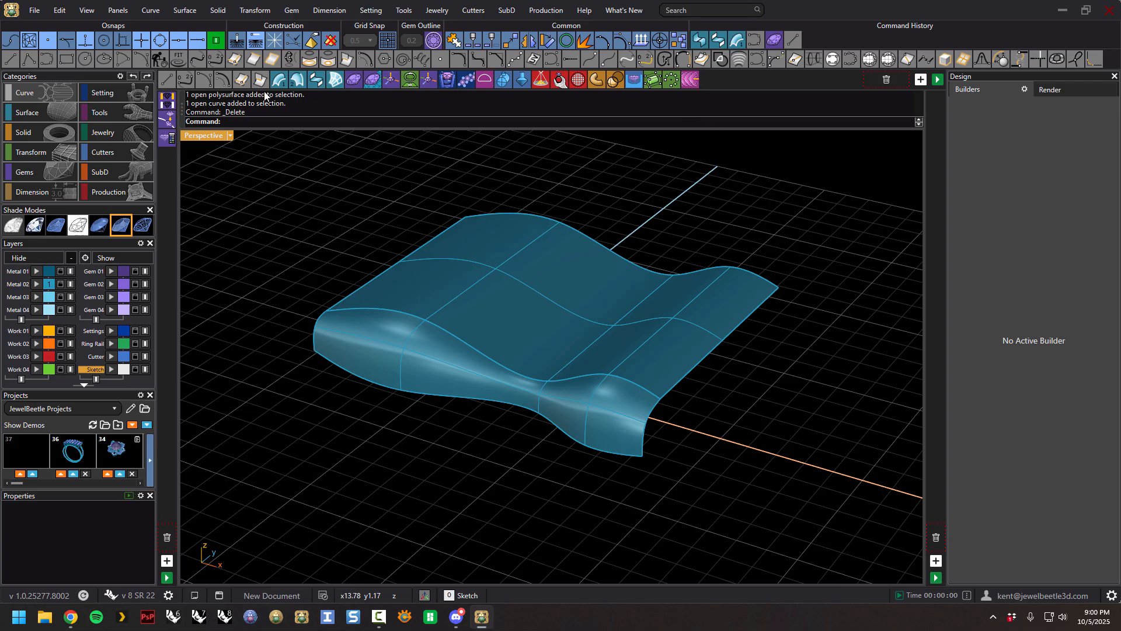
Delete the last purple button and the Intersection button from the upper user toolbar
left_click_drag(688, 79, 885, 79)
right_click(259, 79)
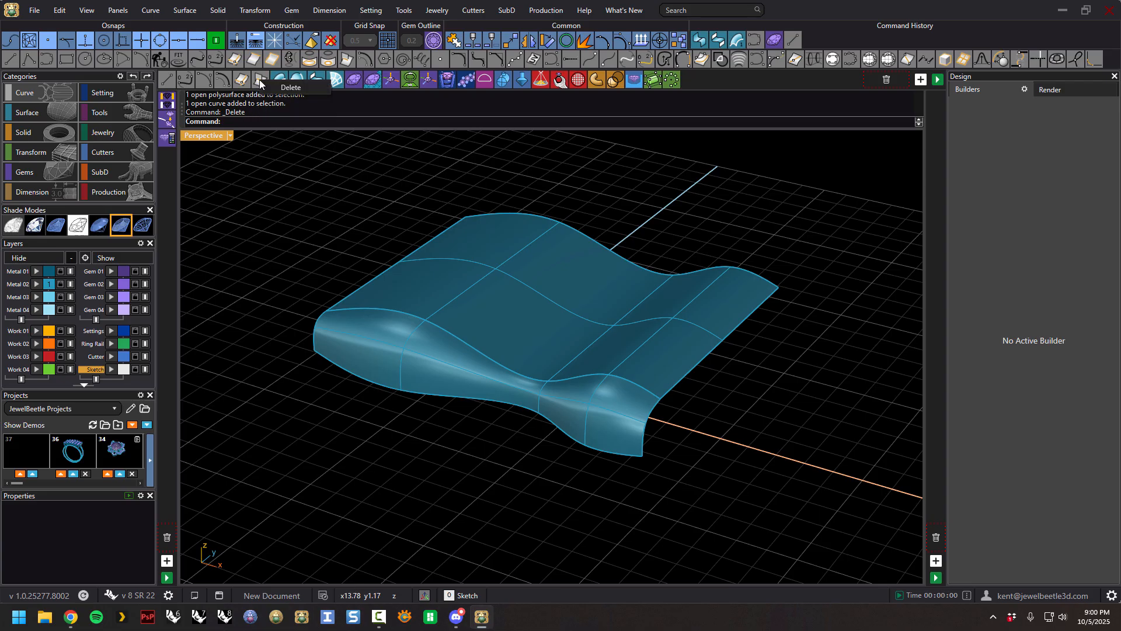
left_click(293, 88)
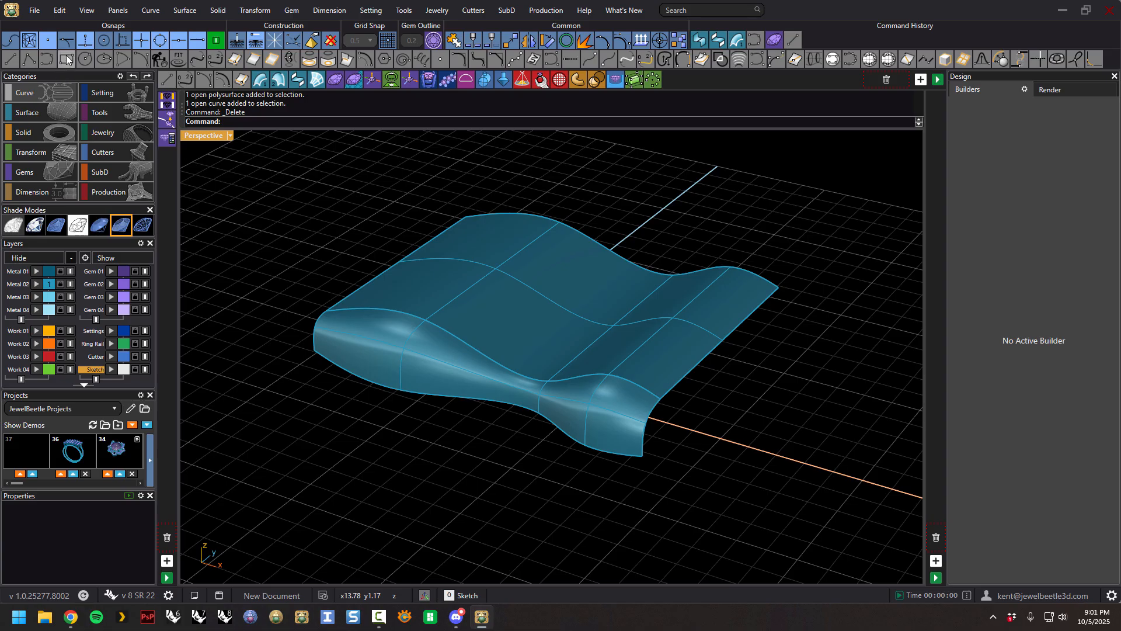
Add the Rectangle command to the end of the upper user toolbar and view its button settings without changing them
mouse_move(67, 57)
left_mouse_down()
mouse_move(404, 106)
mouse_move(717, 89)
mouse_move(683, 85)
left_mouse_up()
left_click(671, 86)
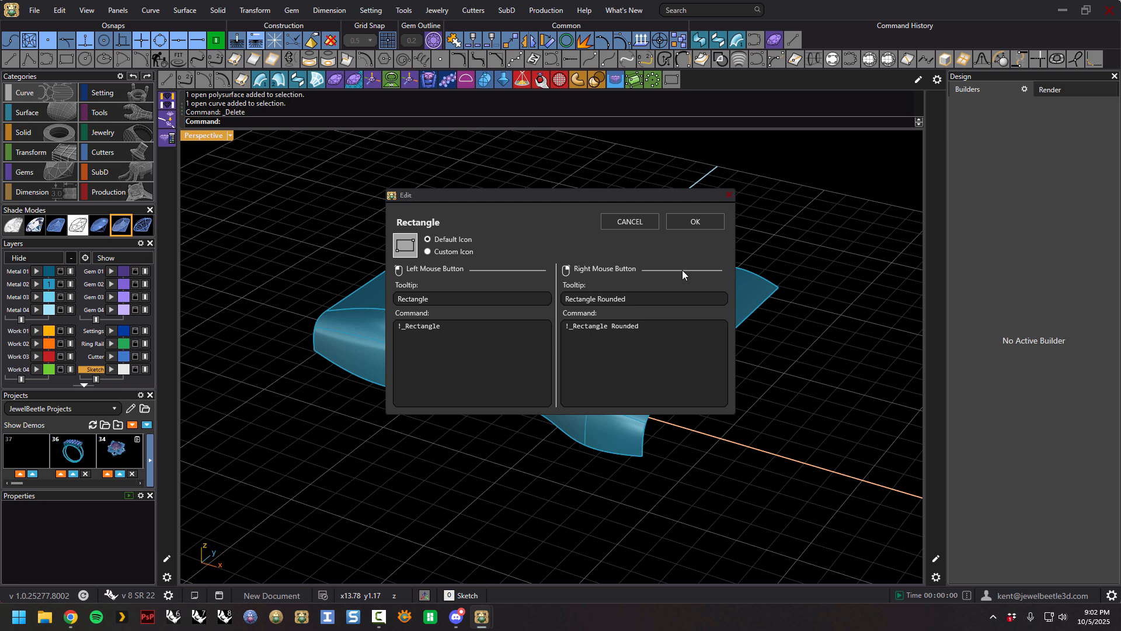
left_click(728, 196)
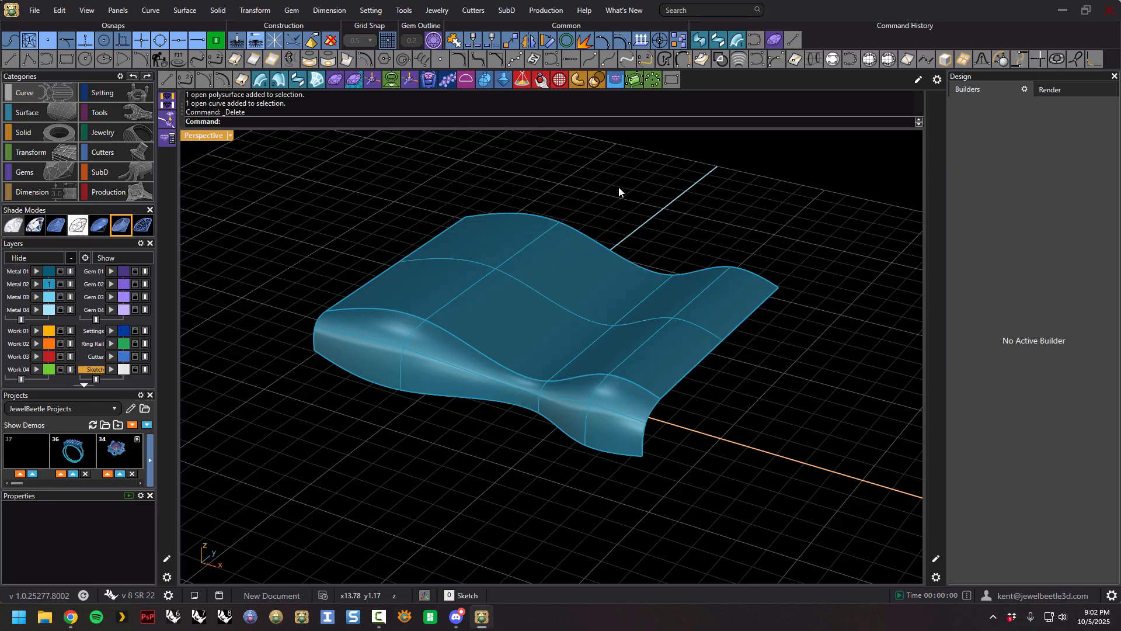
Display the Rhino menus with the Menu command, start the Zebra surface analysis to read its command name, and cancel it
type("Menu")
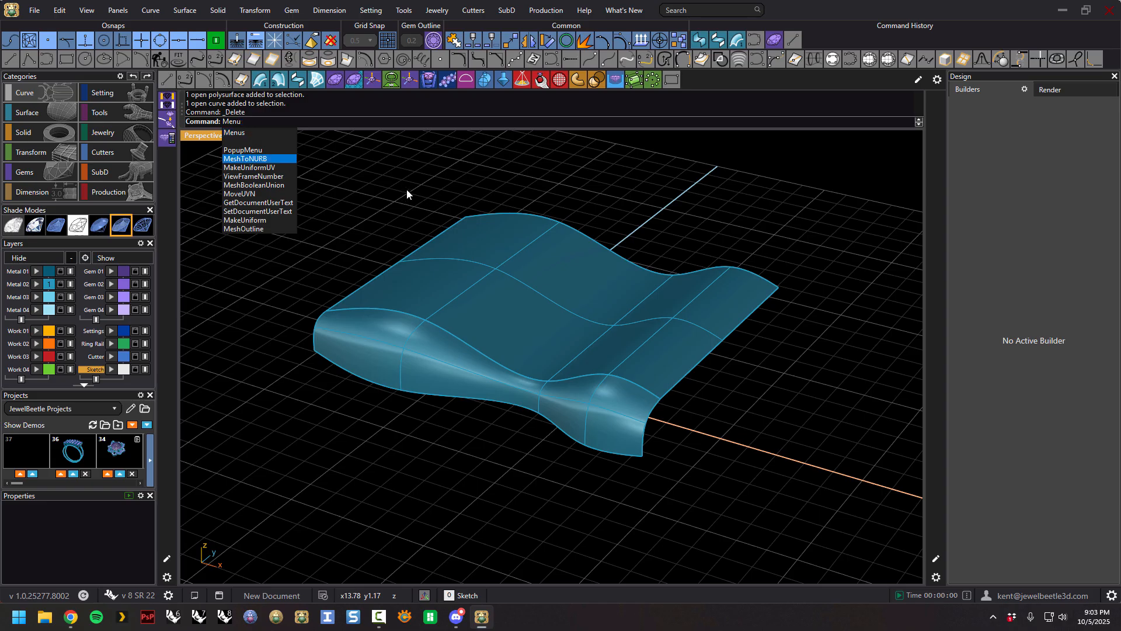
key("Return")
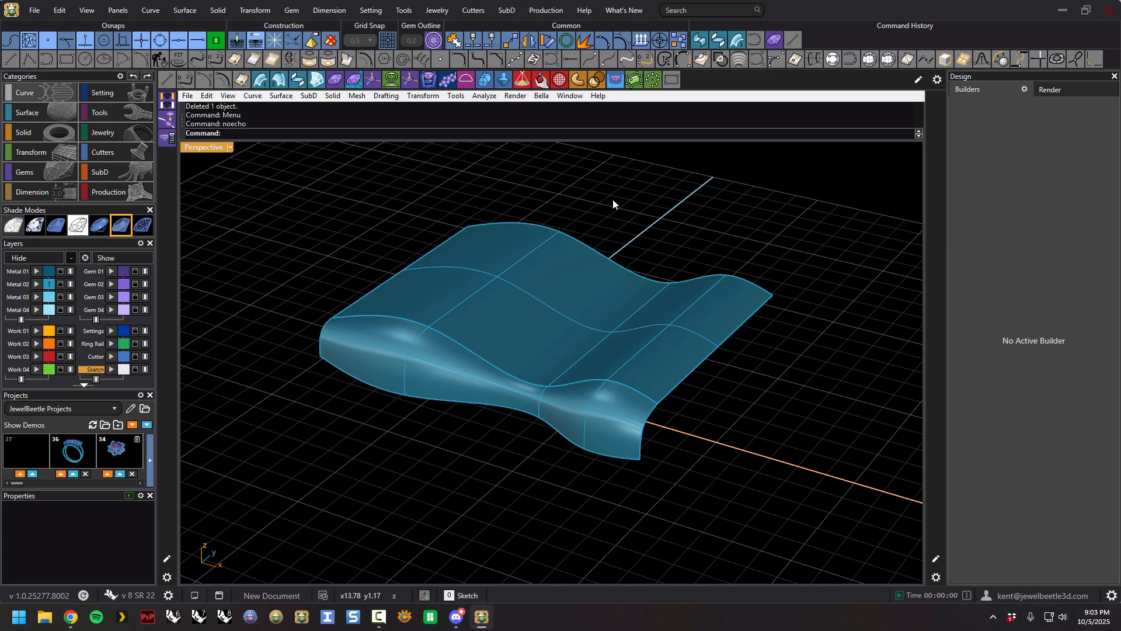
left_click(484, 96)
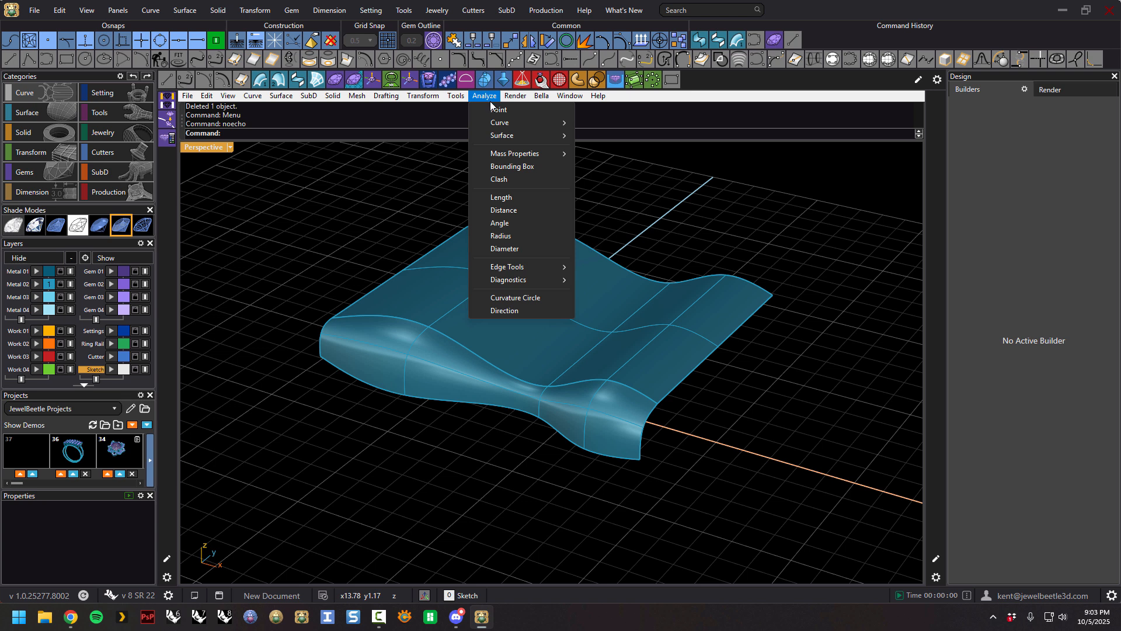
mouse_move(509, 135)
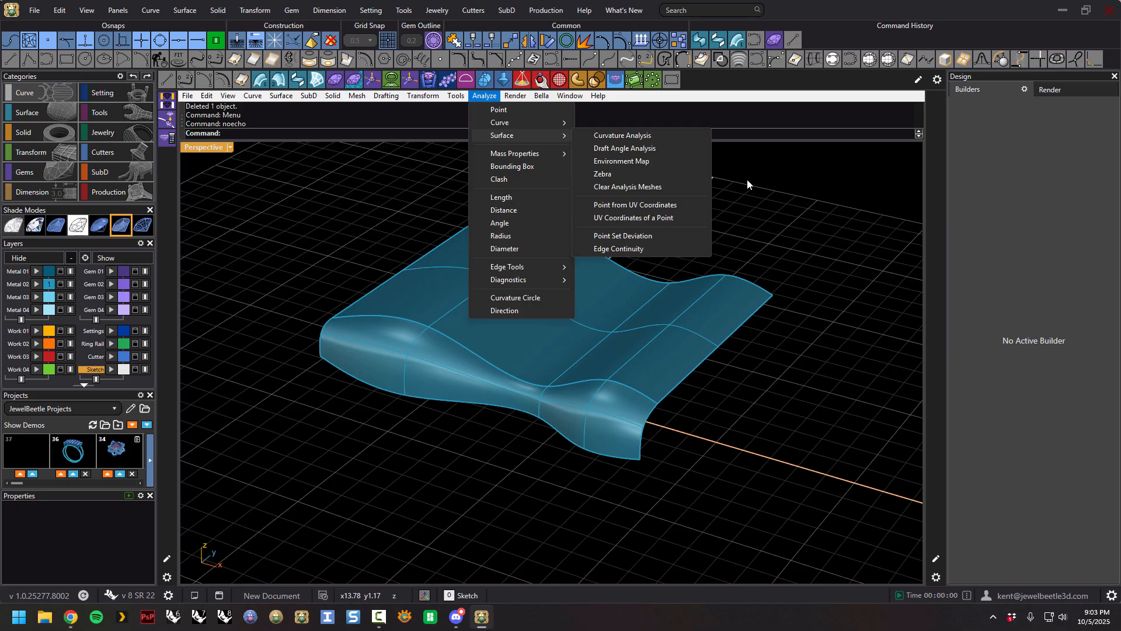
left_click(604, 174)
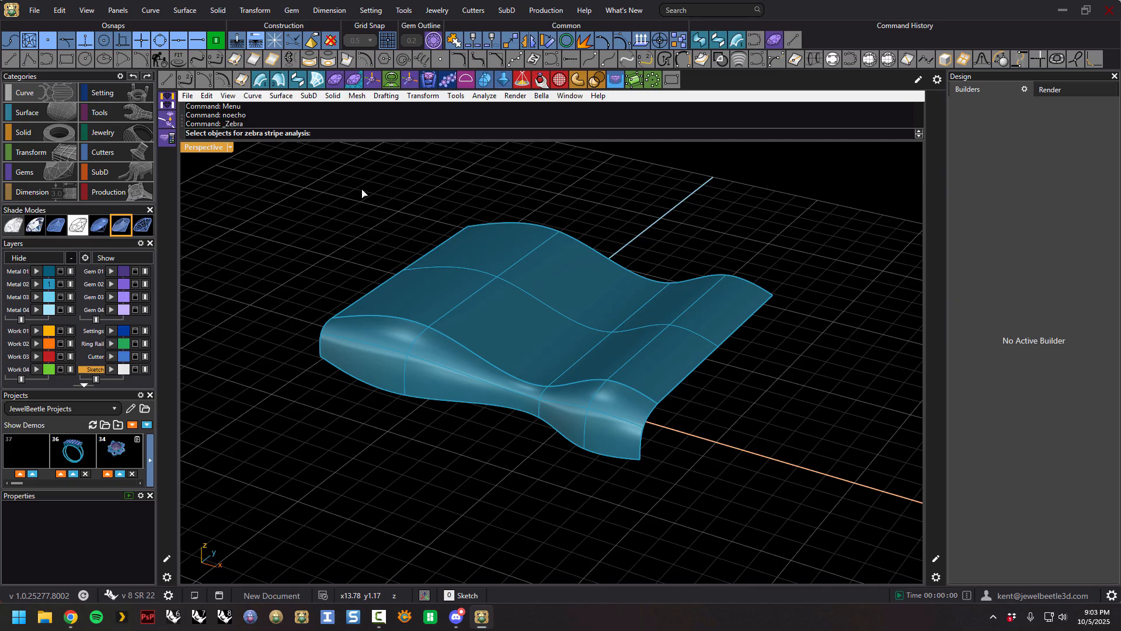
key("Escape")
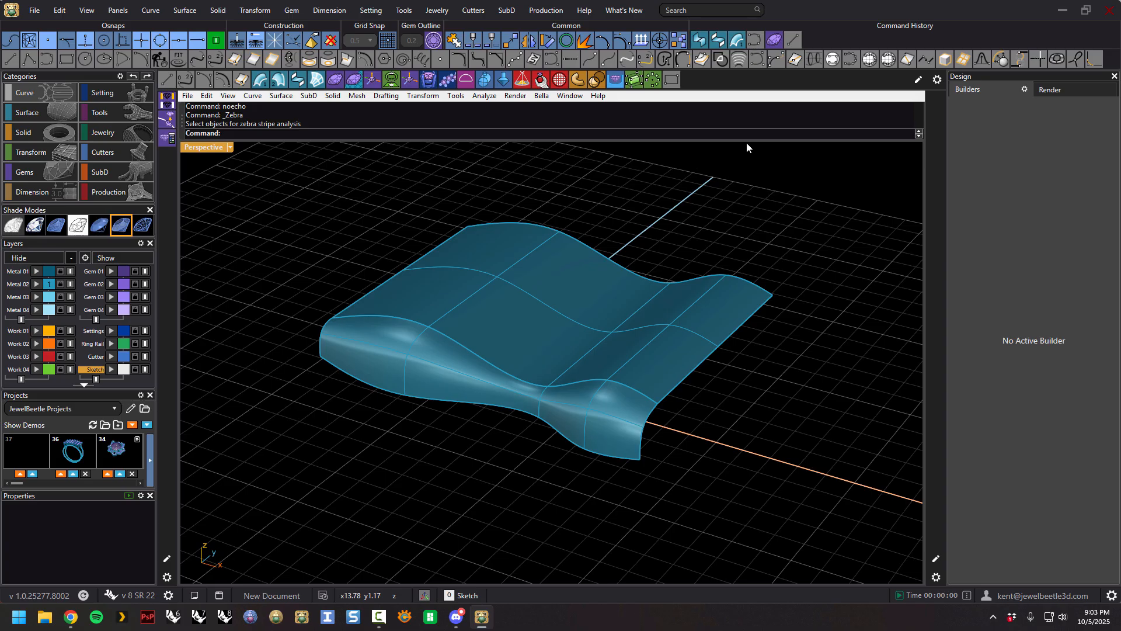
Edit the Rectangle button in the user toolbar, setting its left mouse tooltip to "Zebra Analysis" and clearing the right mouse tooltip
left_click(918, 80)
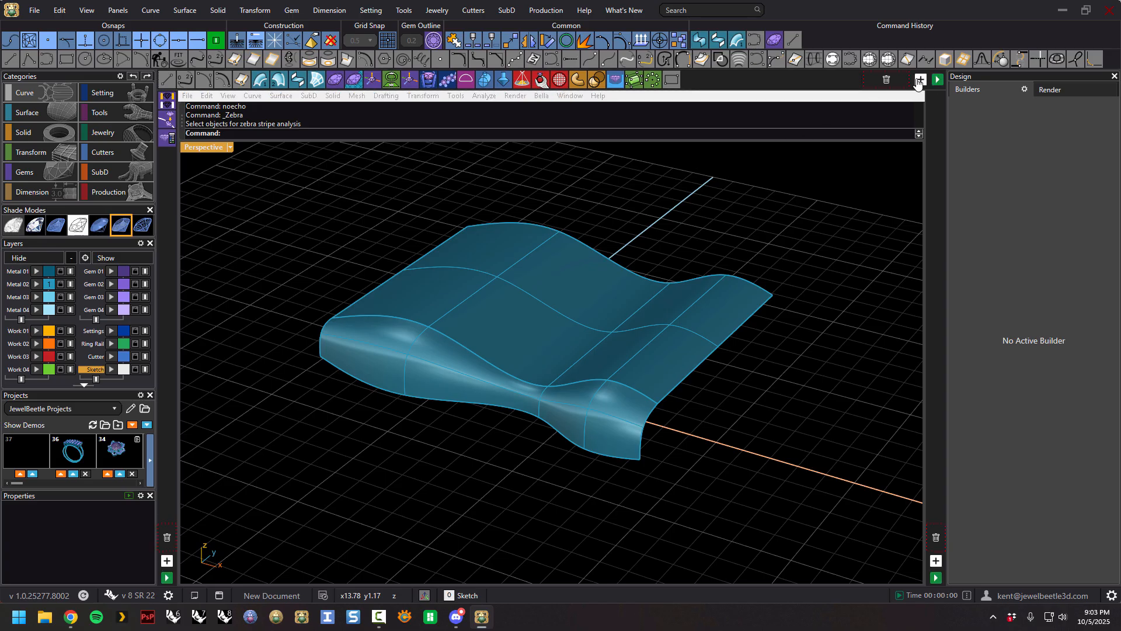
left_click(673, 79, "ctrl")
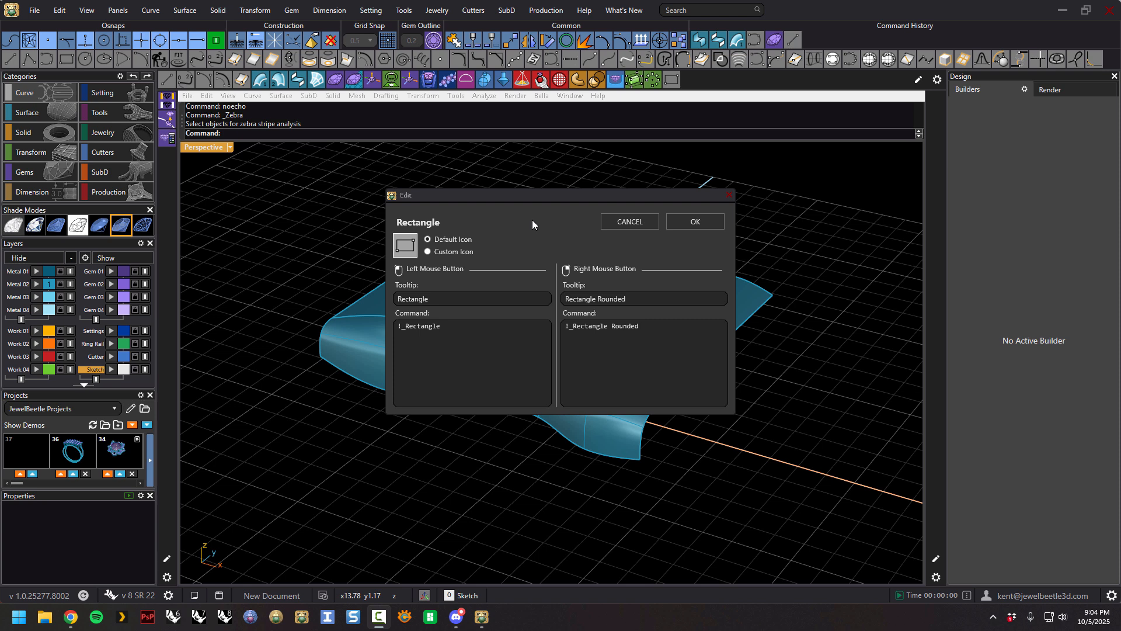
left_click_drag(434, 298, 396, 300)
type("Zebar")
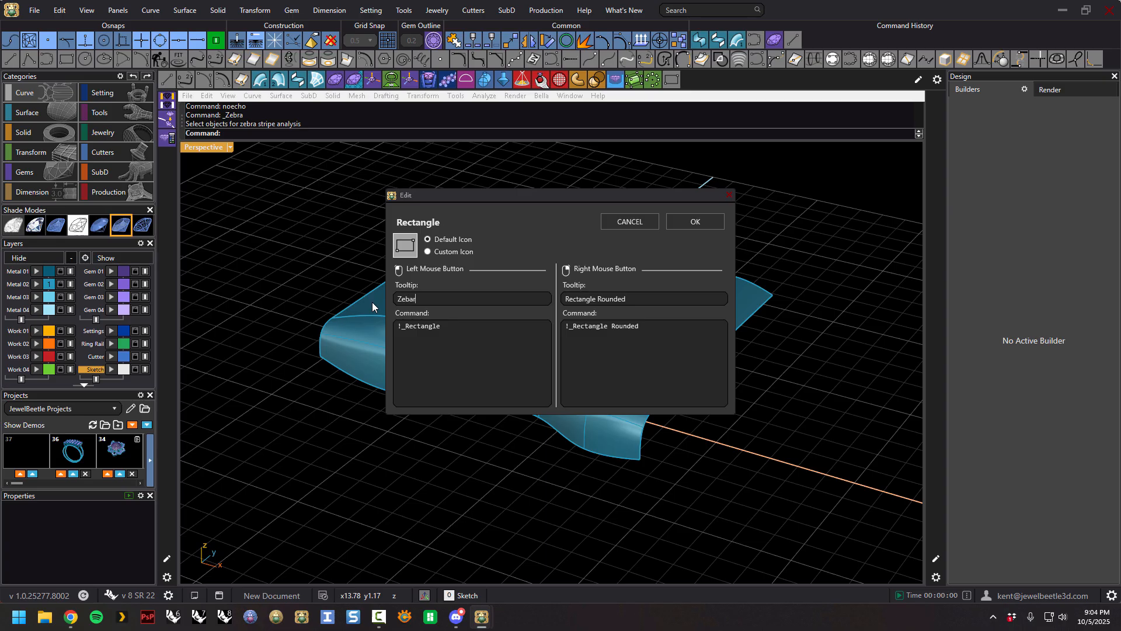
key("BackSpace")
key("Left")
type("ra Analysis")
left_click_drag(632, 300, 517, 309)
key("BackSpace")
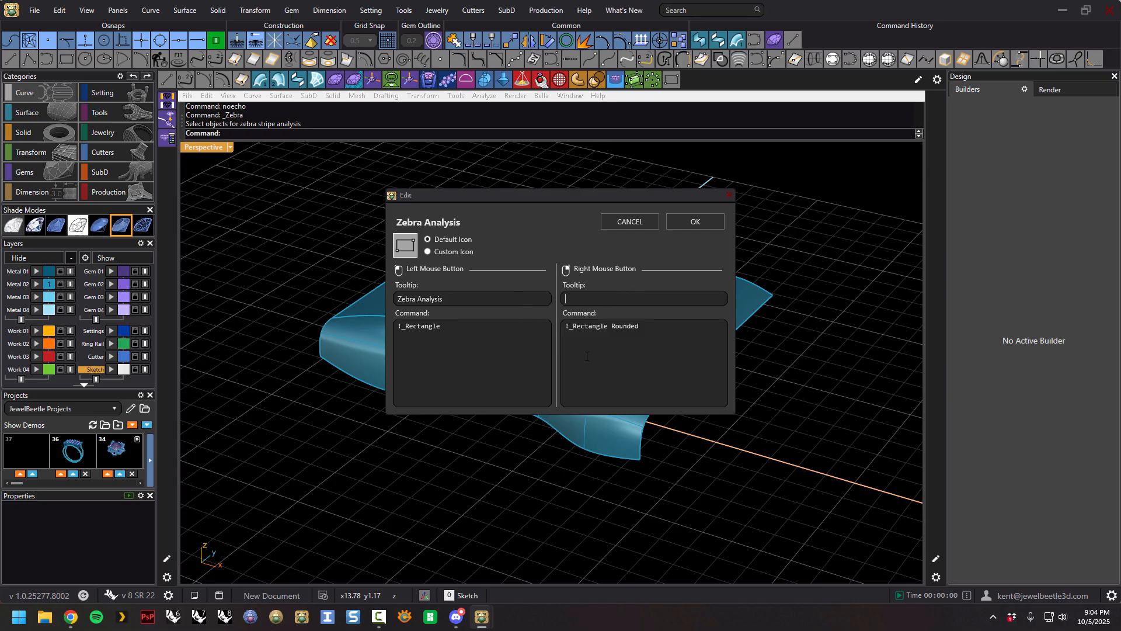
Clear the right mouse command, set the left mouse command to "!_Zebra", and switch the button to a custom icon
left_click_drag(646, 330, 520, 320)
key("BackSpace")
left_click_drag(441, 327, 409, 329)
type("Zebra")
left_click(428, 252)
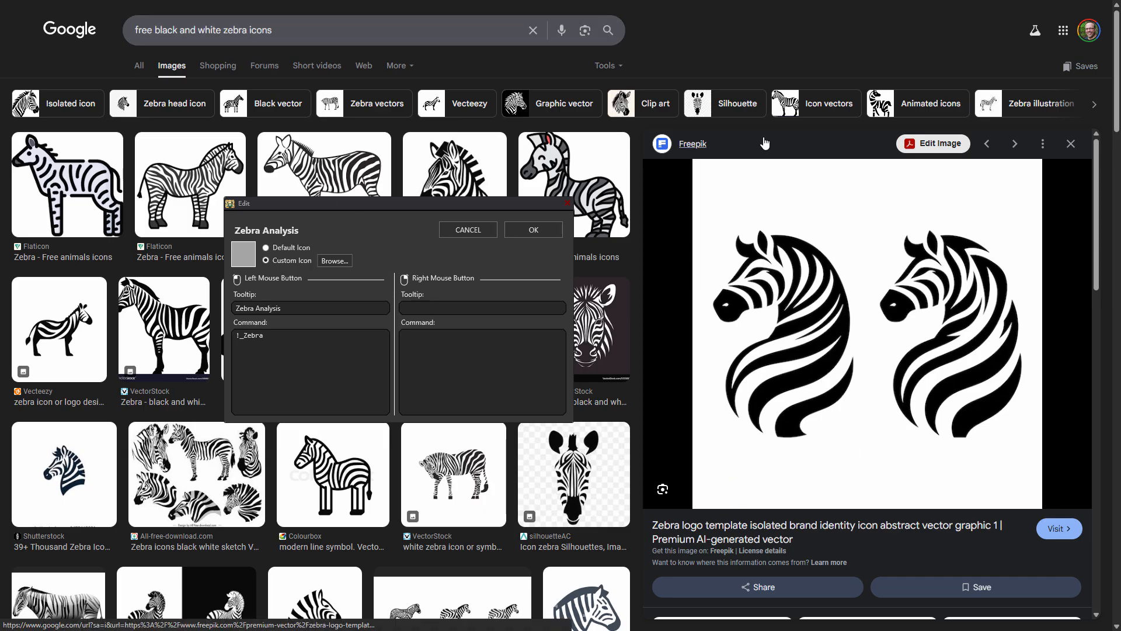
Capture a 263 x 263 px area around the left zebra's head with Snagit and return to the button editor
key("Print")
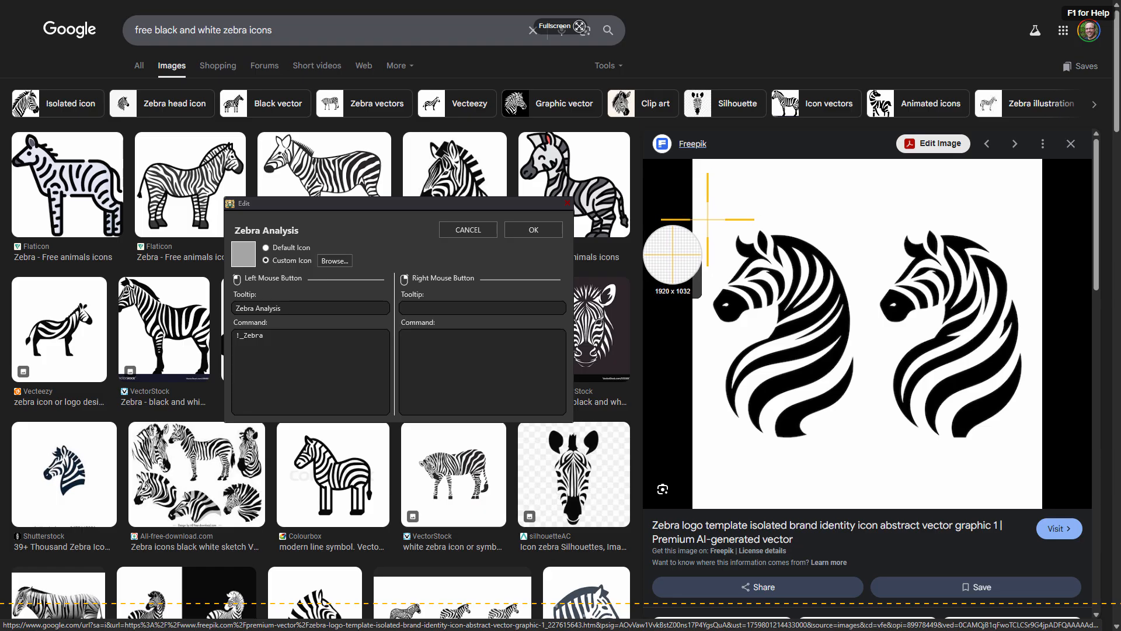
left_click_drag(705, 225, 859, 379)
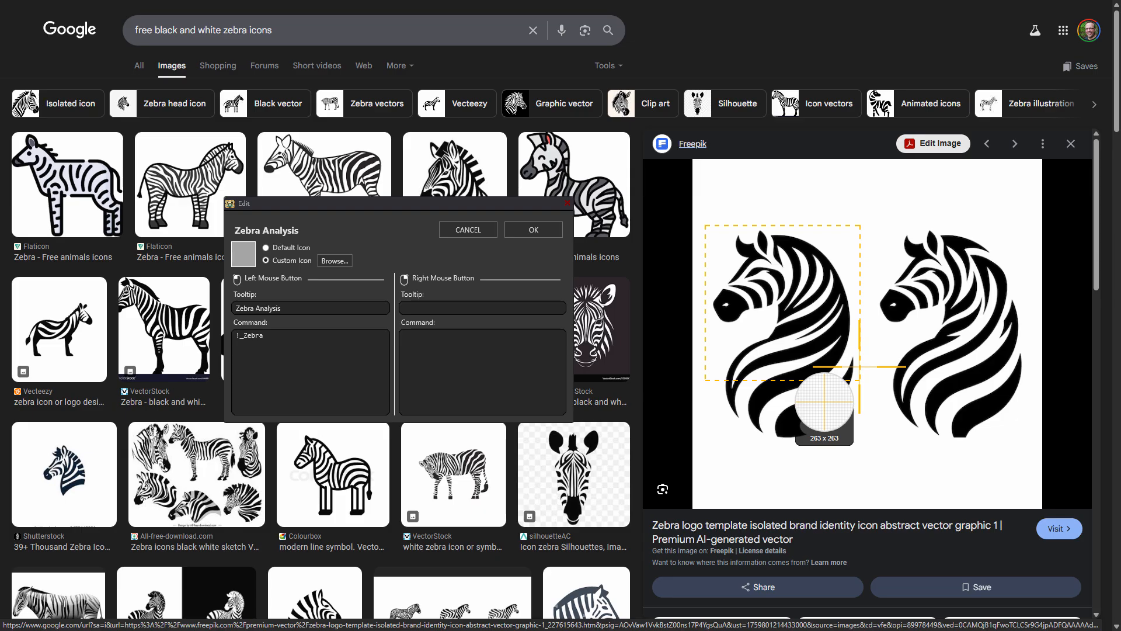
left_click_drag(859, 379, 859, 379)
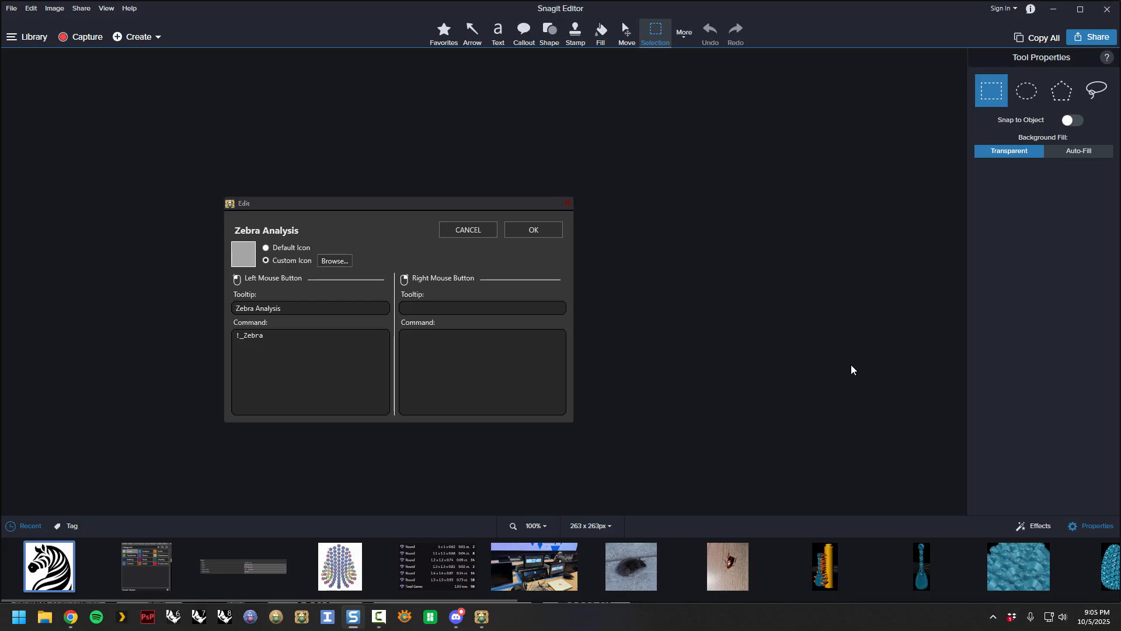
left_click_drag(438, 206, 499, 220)
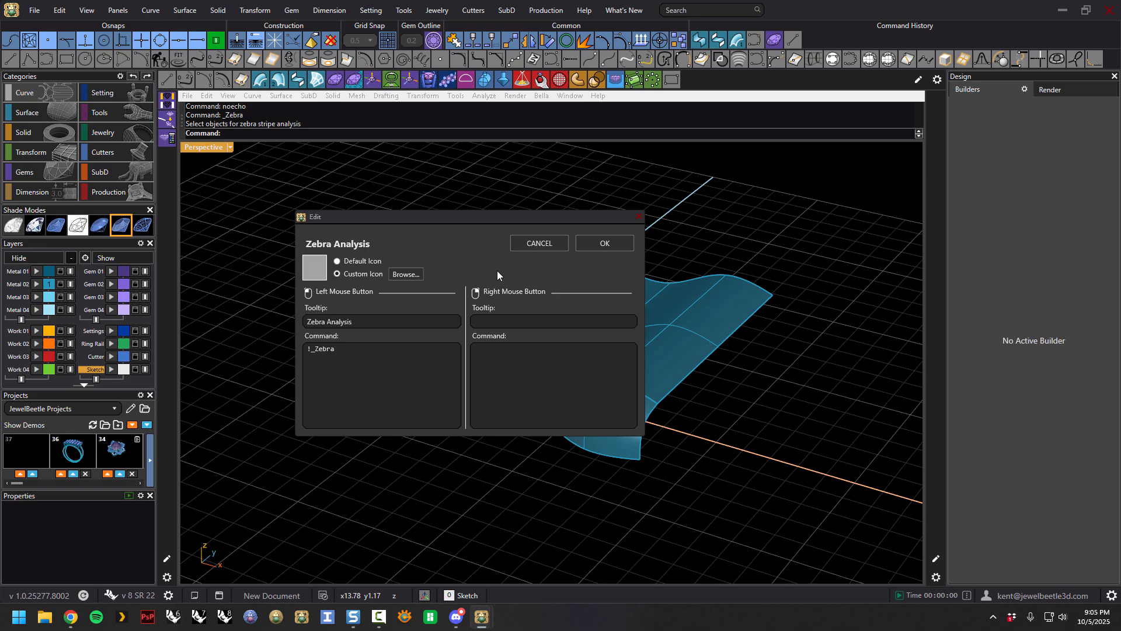
Switch to the browser's zebra image results and capture the left zebra's head as a screen snip, dismissing the Snagit offer
key("alt+Tab")
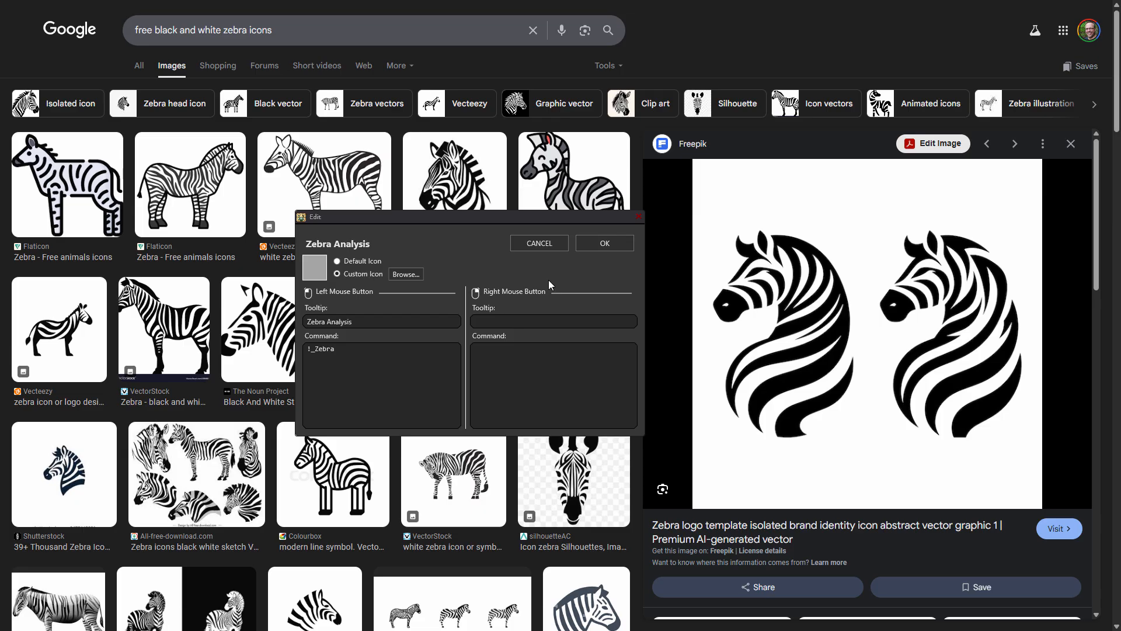
key("super+shift+s")
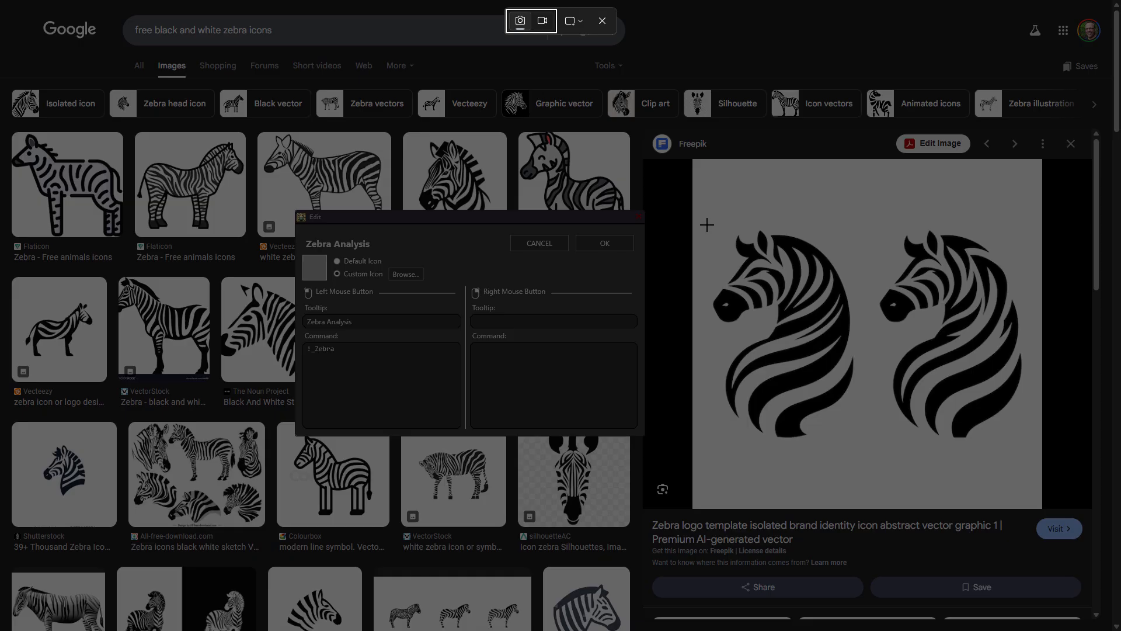
left_click_drag(706, 221, 857, 368)
left_click_drag(861, 370, 860, 371)
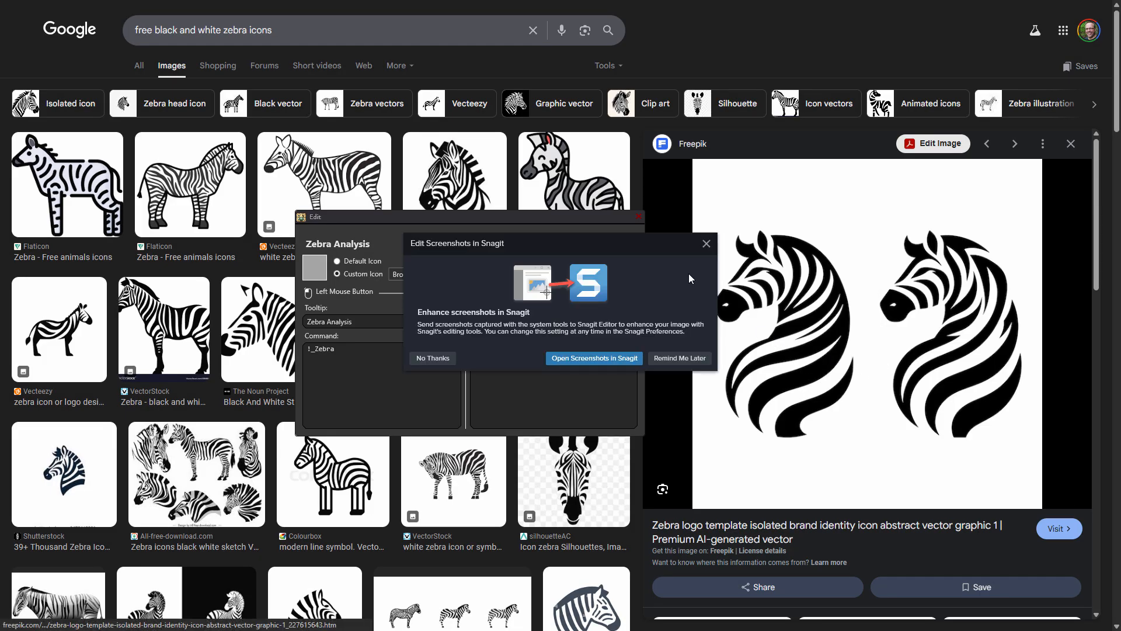
left_click(706, 244)
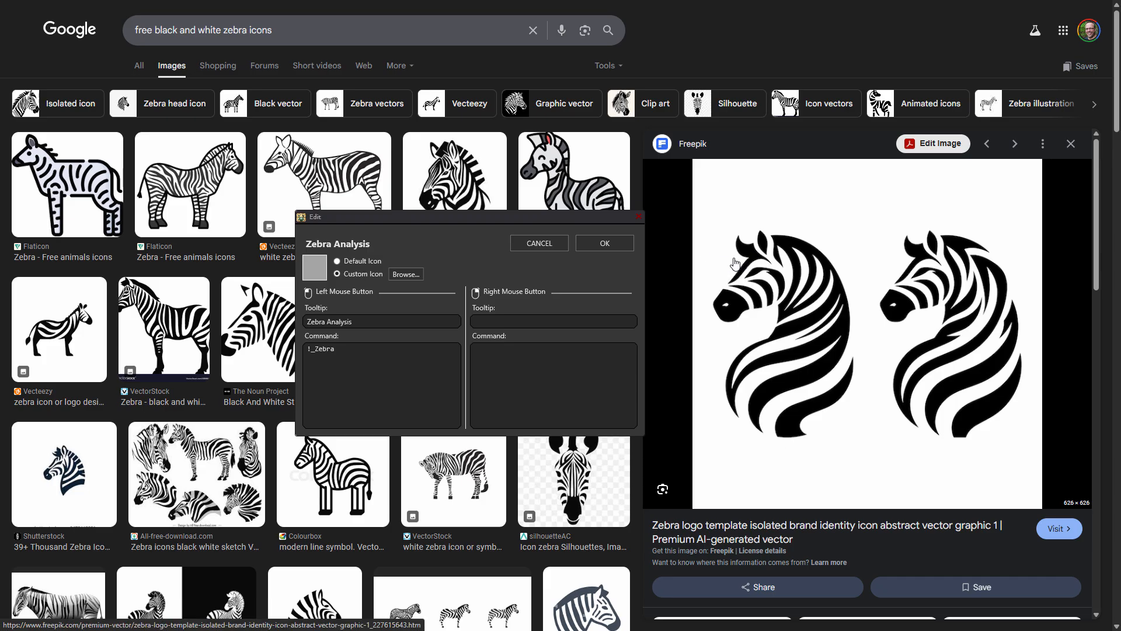
key("super+shift+s")
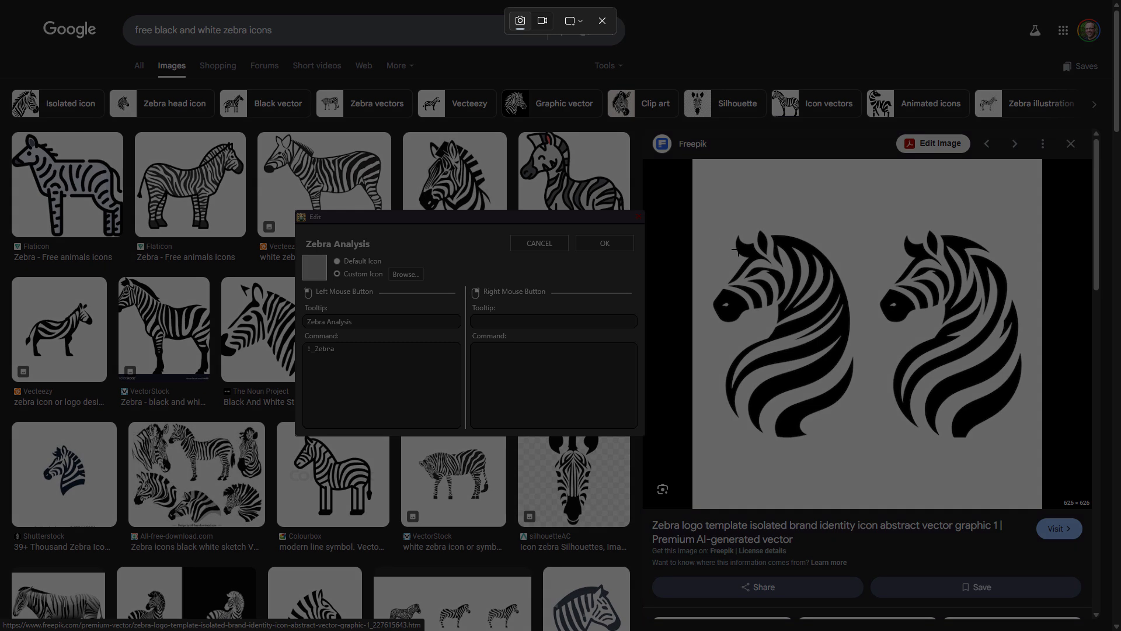
left_click_drag(708, 226, 857, 369)
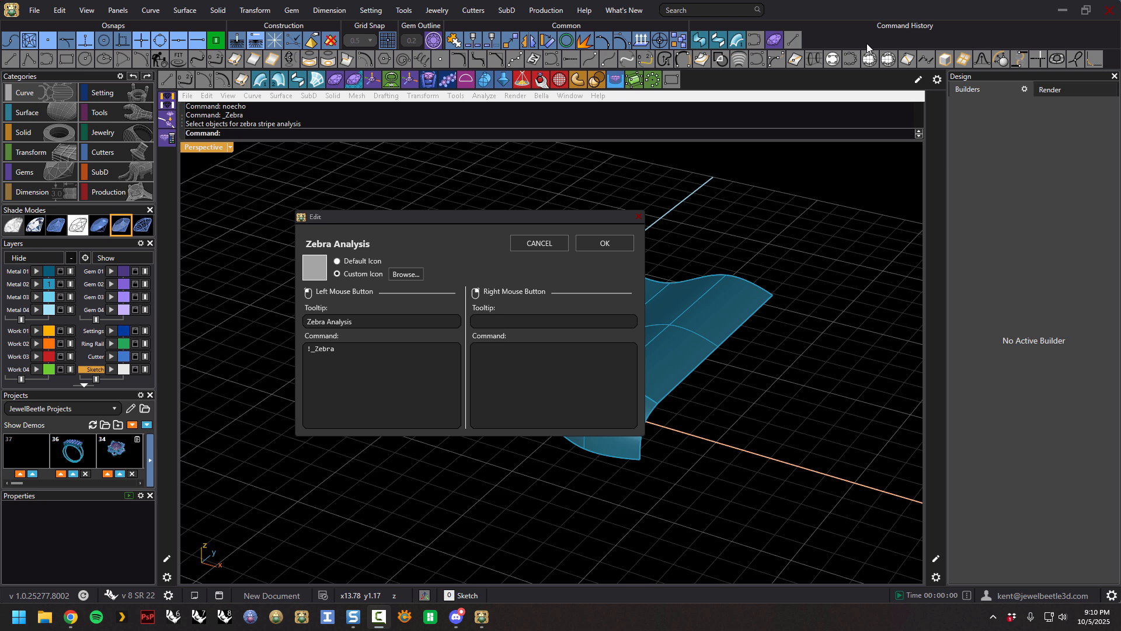
Switch to Axialis IconWorkshop and create a Windows icon project with RGB/Alpha Channel colors and a custom size of 30 x 30 px
left_click(327, 617)
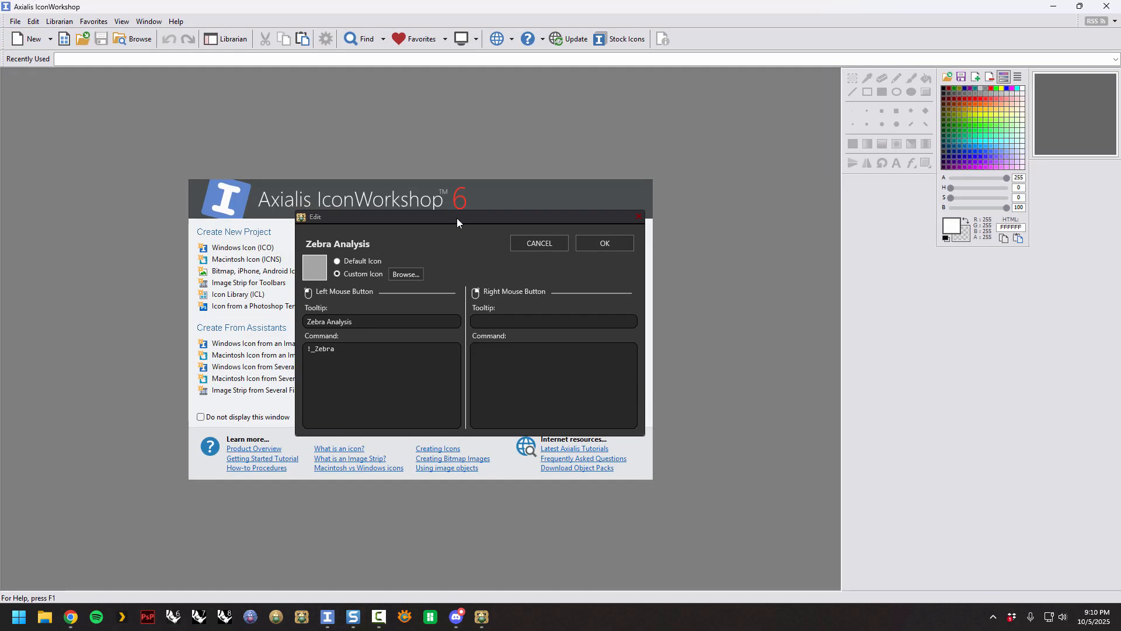
left_click_drag(456, 218, 0, 286)
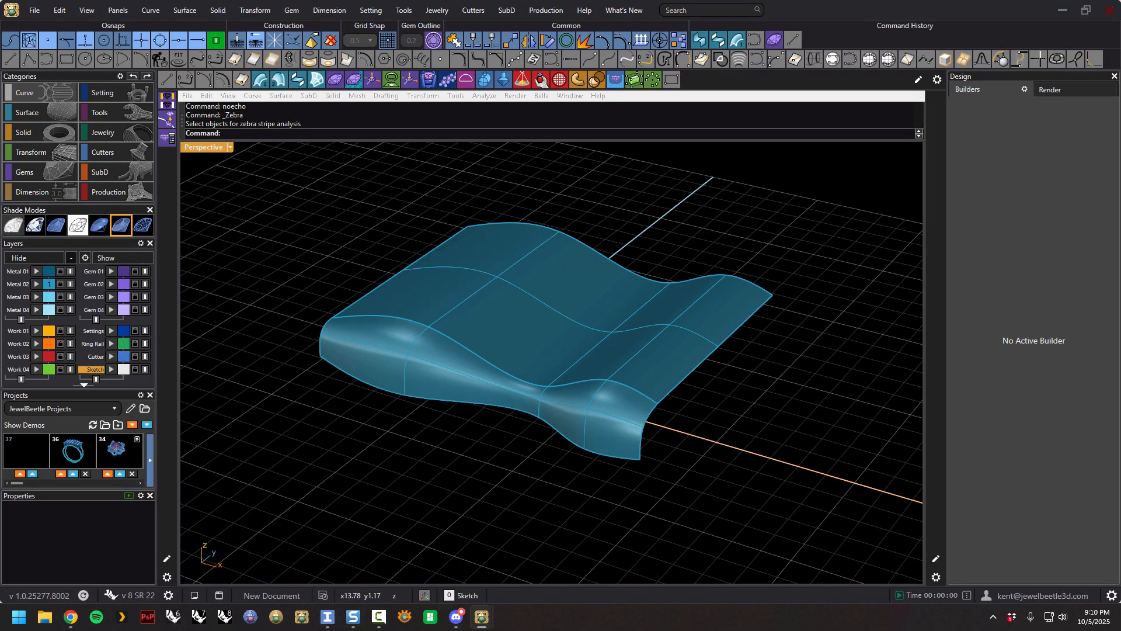
left_click(328, 618)
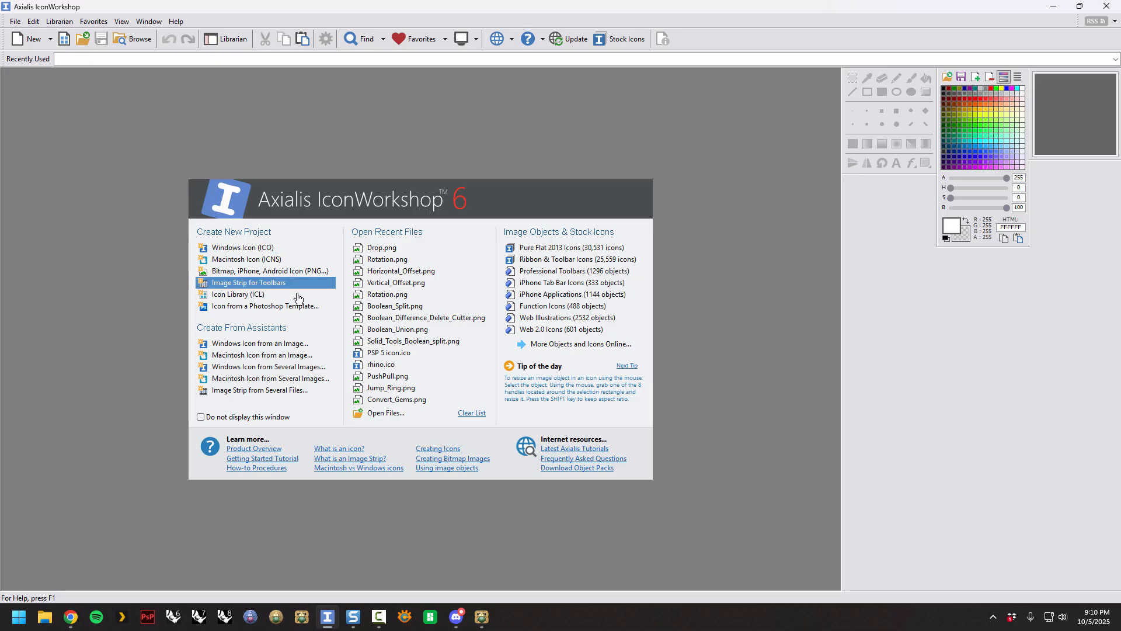
left_click(243, 247)
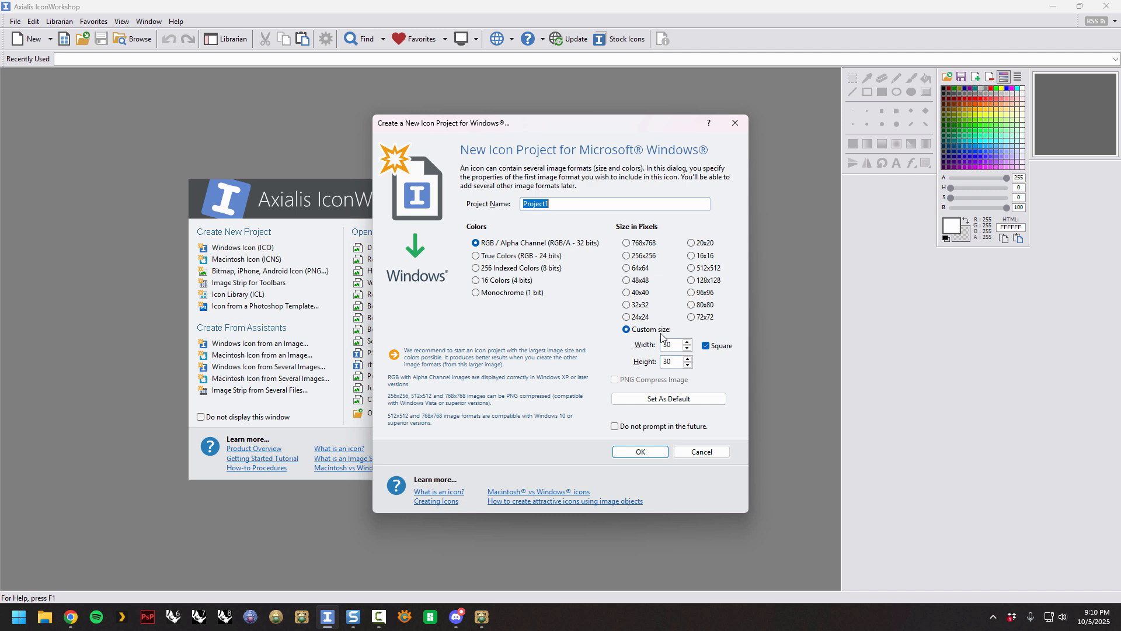
left_click(640, 453)
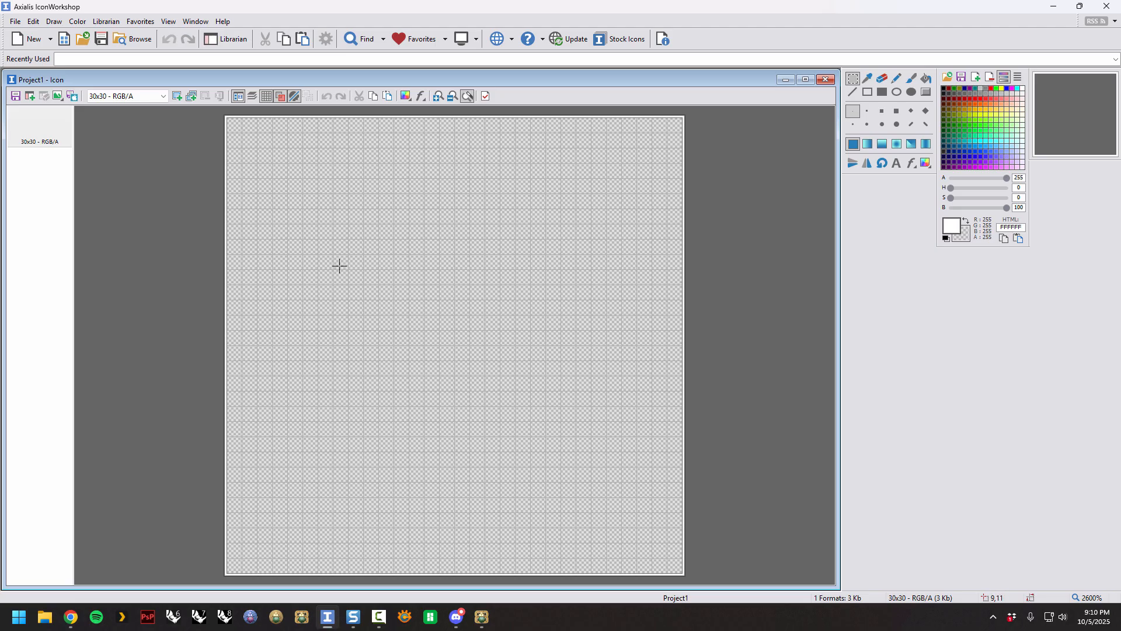
Paste the captured zebra head into the icon, resizing the image to fit the editor area
left_click(35, 23)
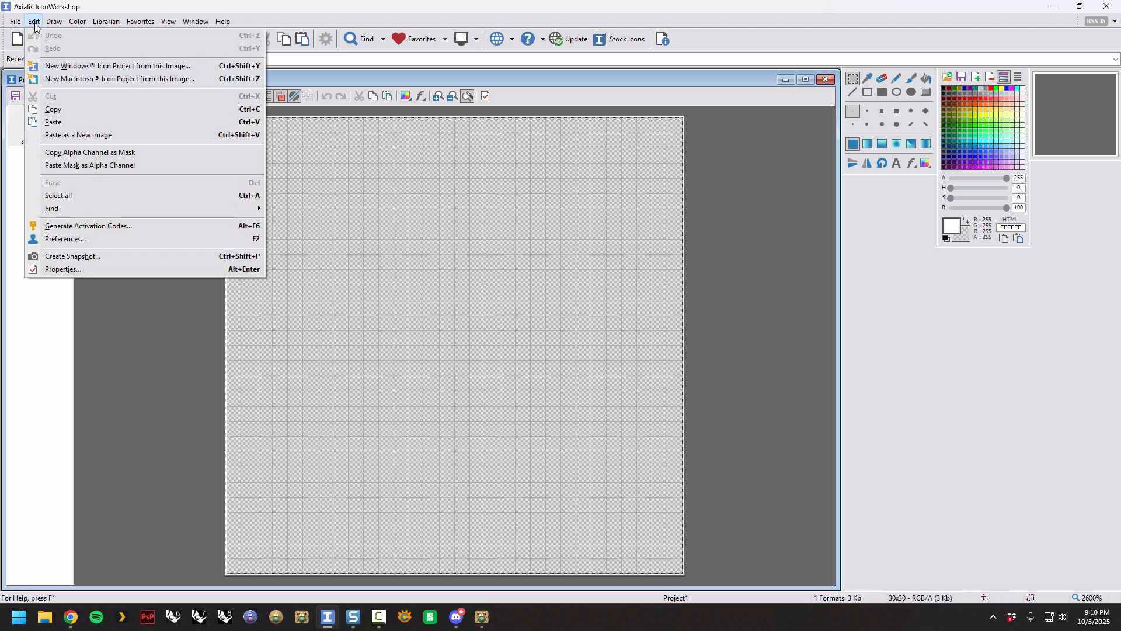
left_click(64, 121)
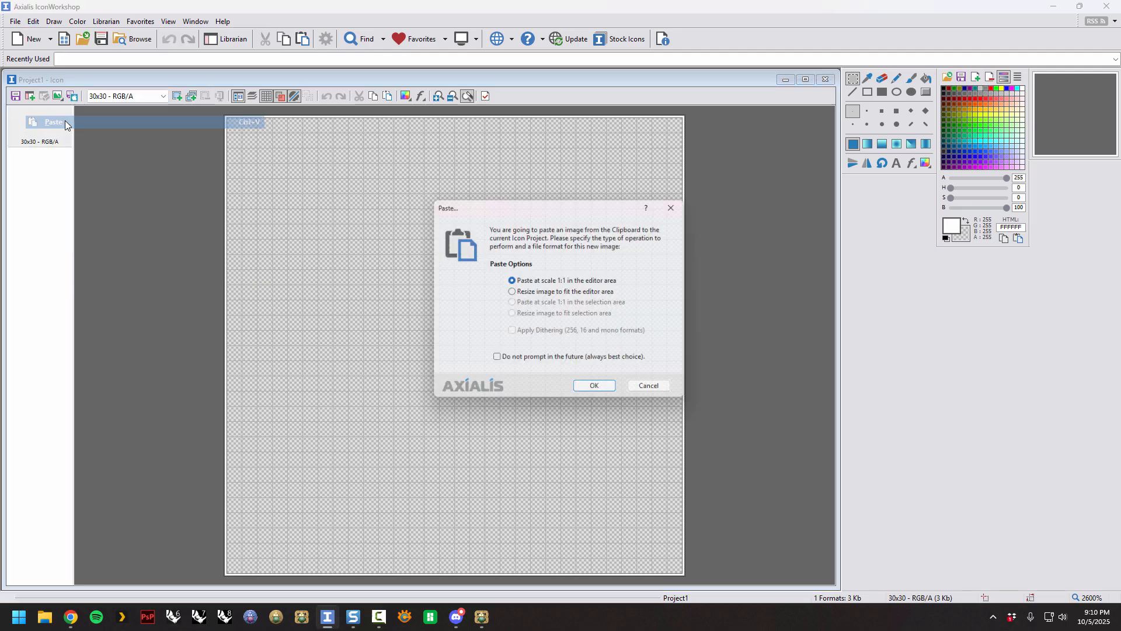
left_click(521, 293)
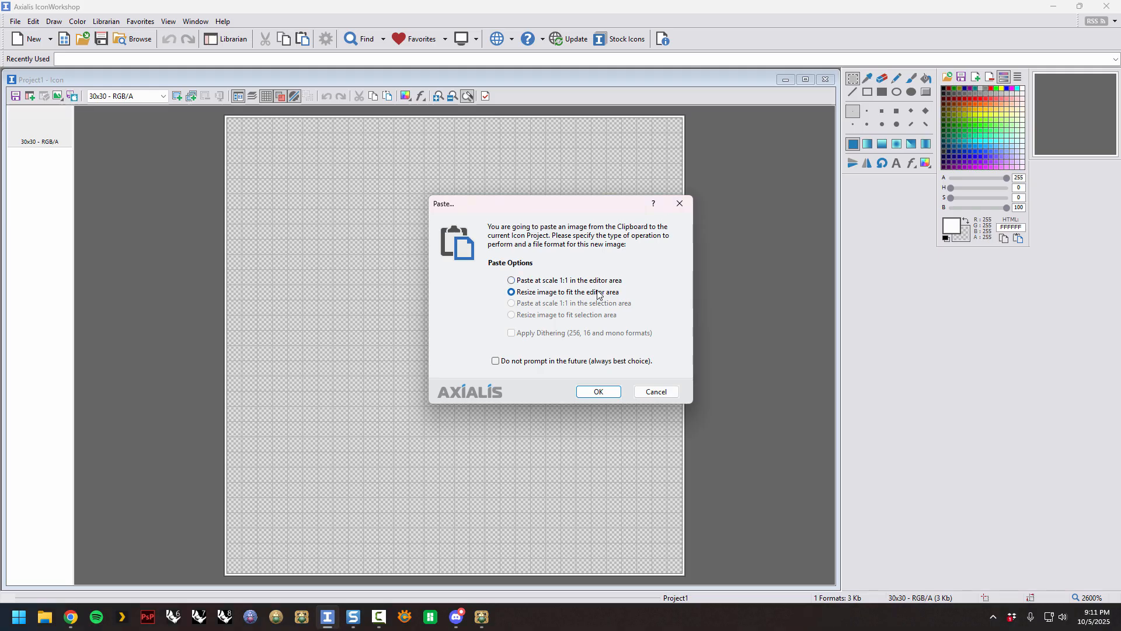
left_click(604, 392)
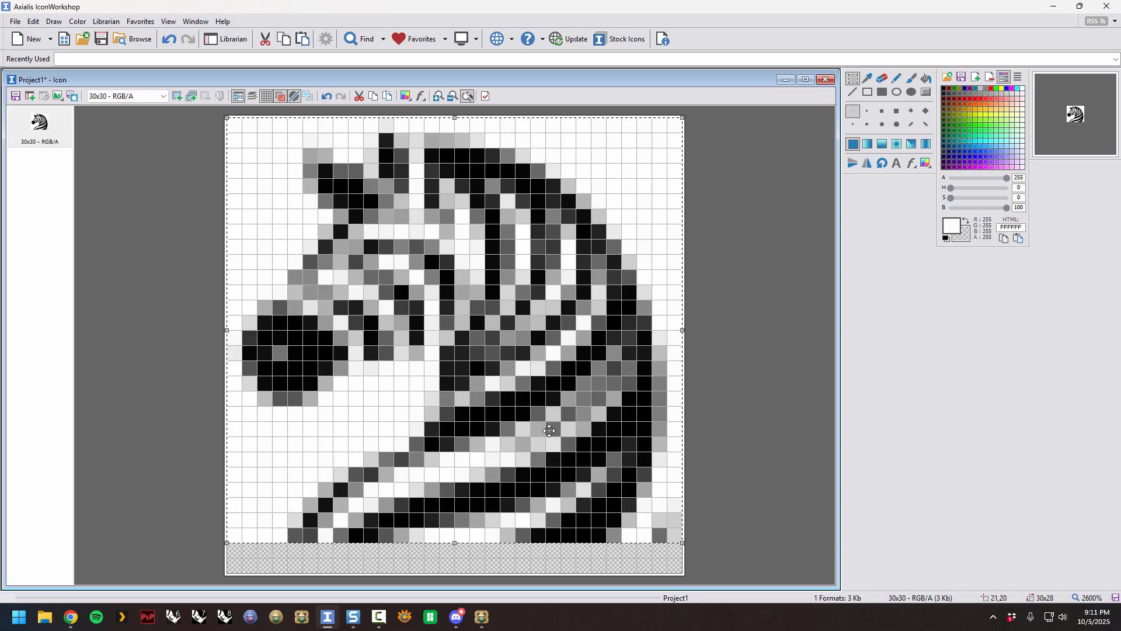
Move the pasted zebra down to the canvas's lower edge and cover the empty rows above it with a filled white rectangle
left_click_drag(549, 437, 546, 453)
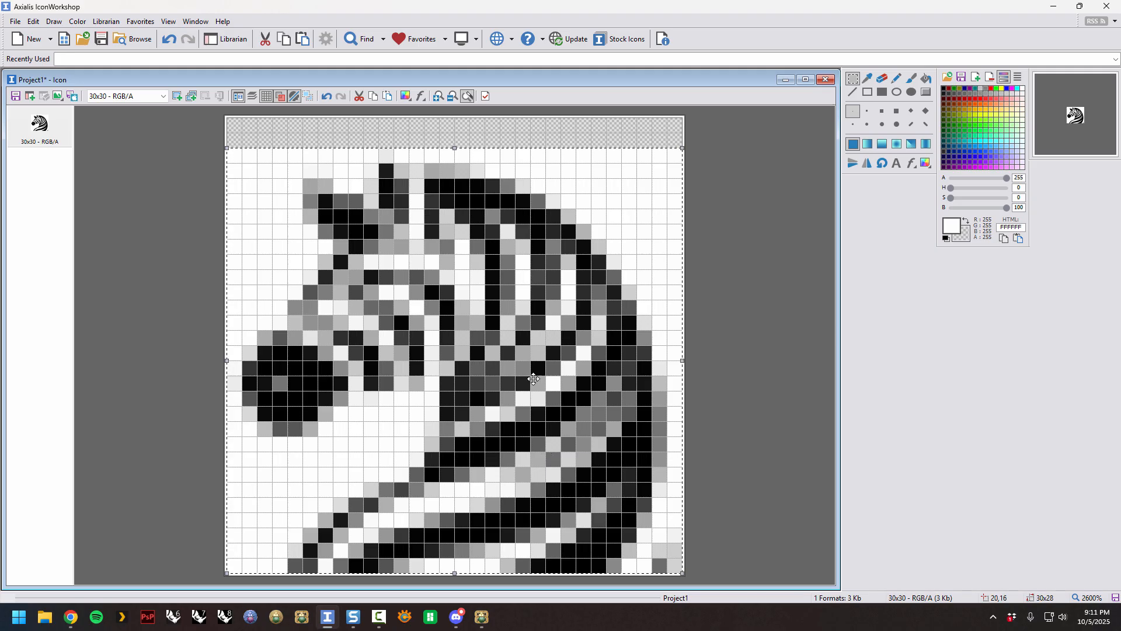
left_click(580, 135)
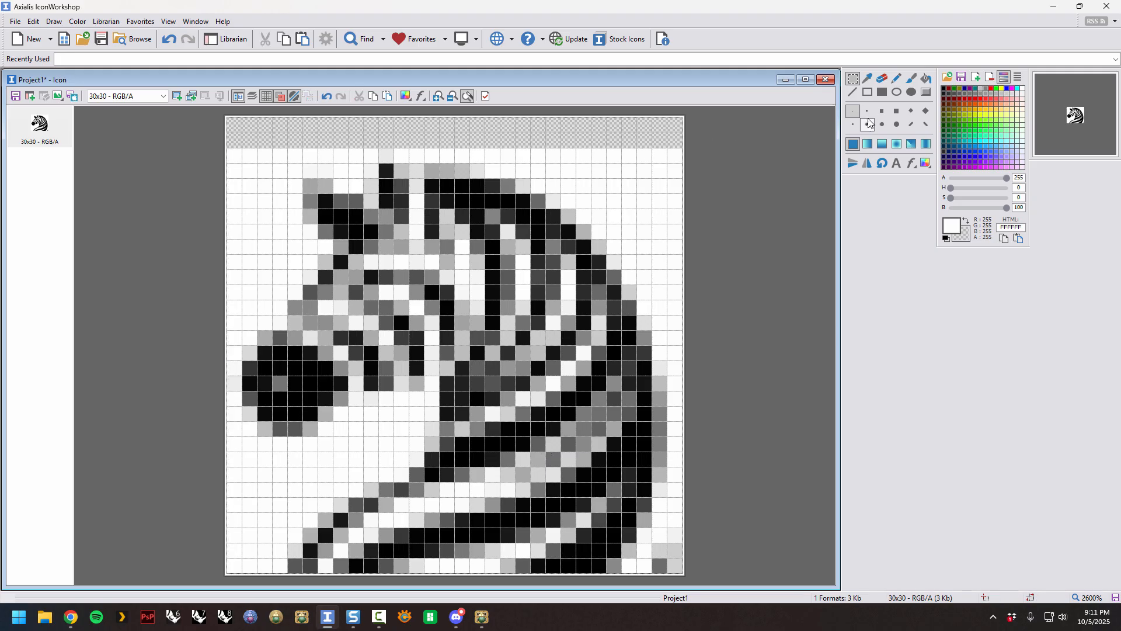
left_click(881, 93)
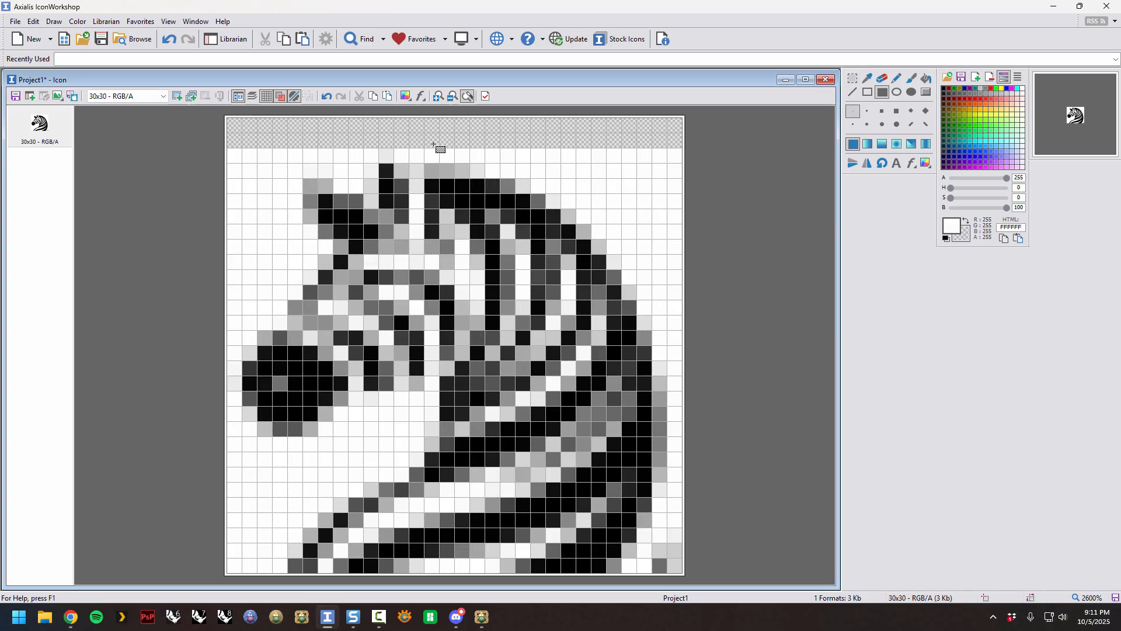
left_click_drag(239, 122, 672, 138)
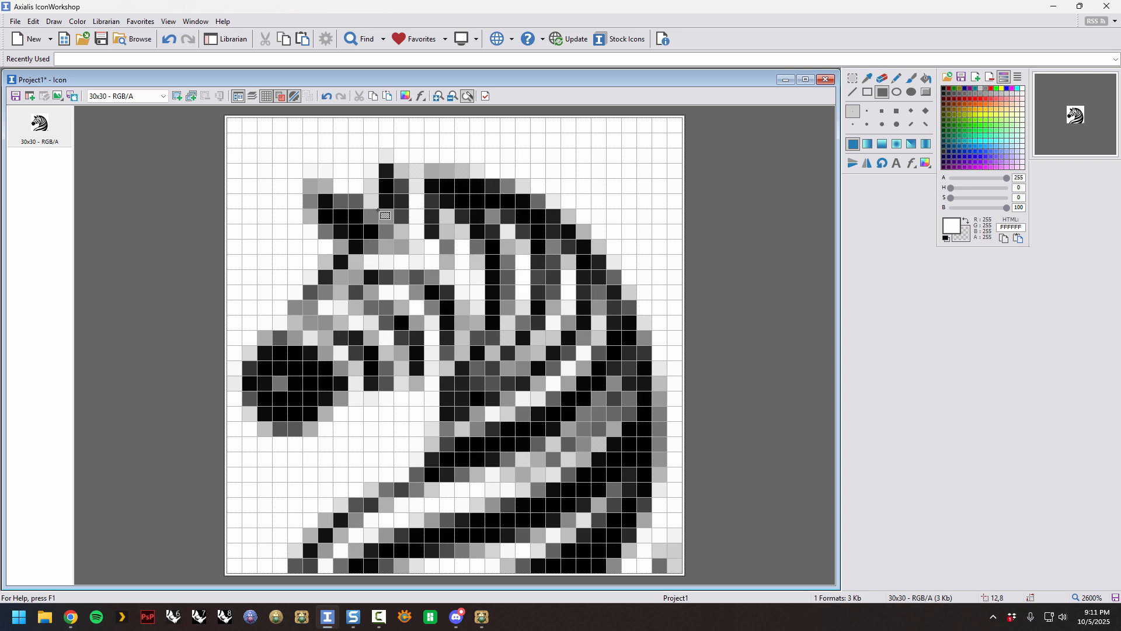
Export the icon as a PNG with transparency to the Desktop under the file name "zebra"
left_click(16, 22)
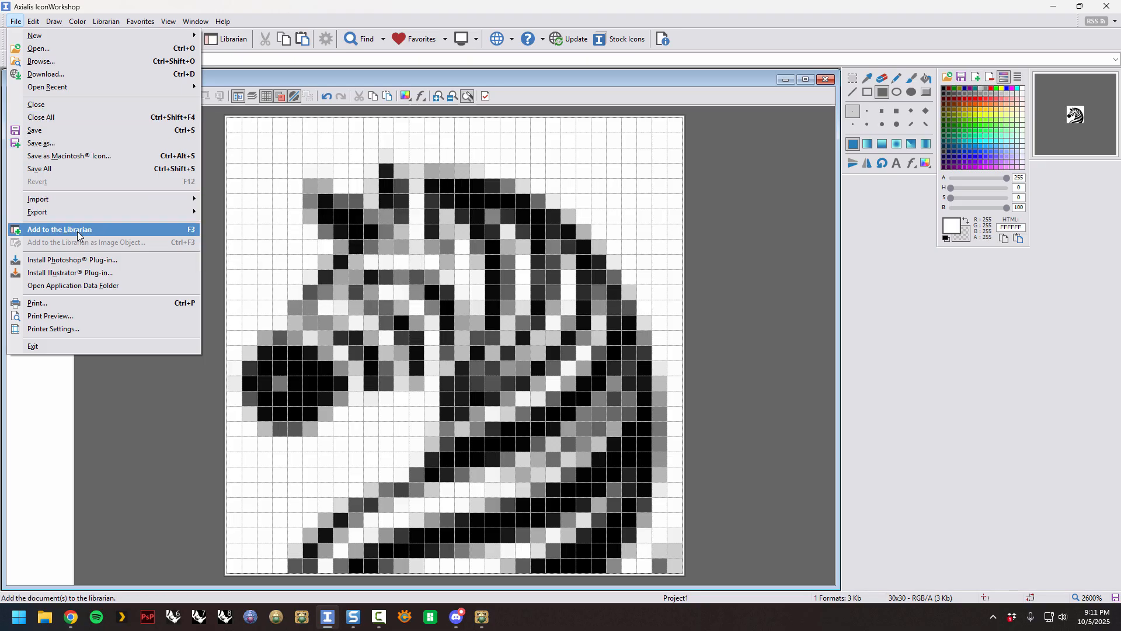
mouse_move(85, 213)
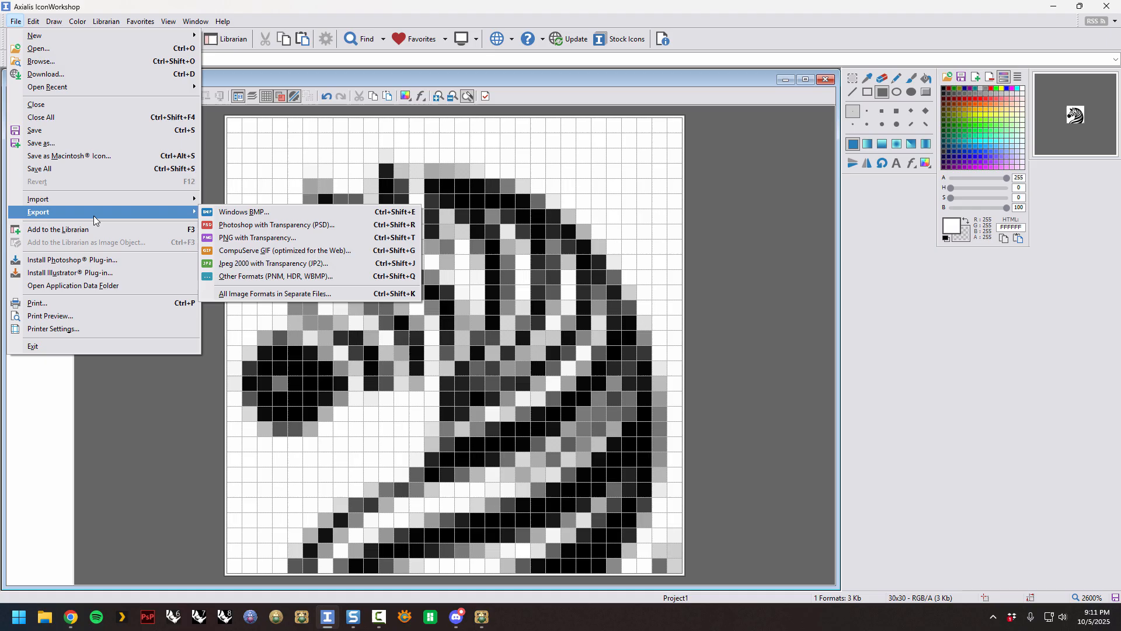
left_click(257, 238)
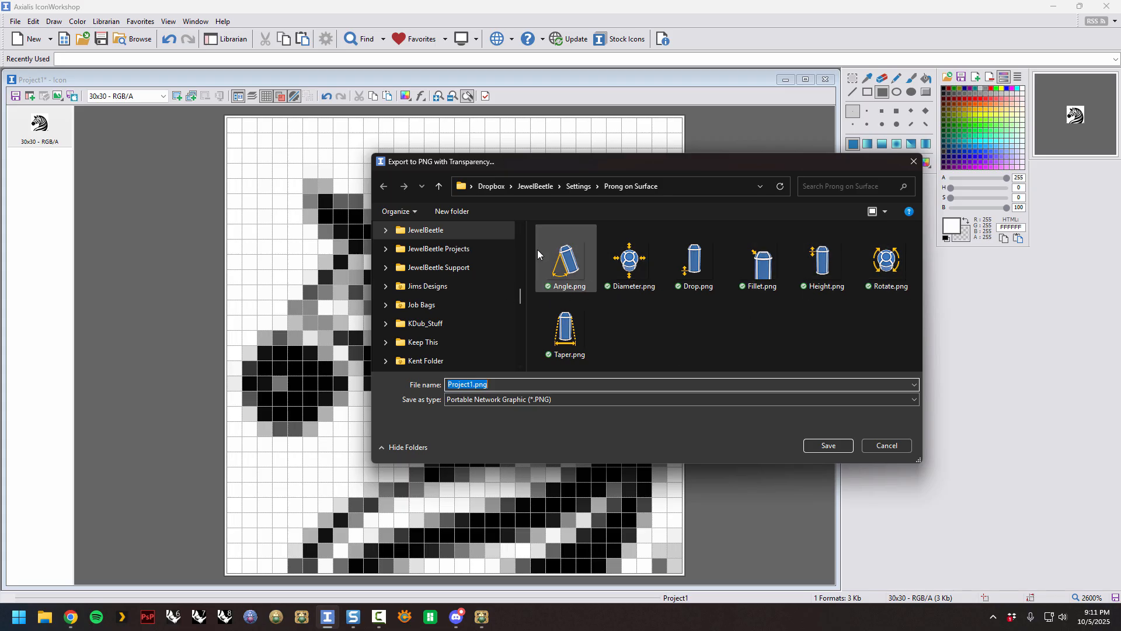
scroll(457, 240, "up", 10)
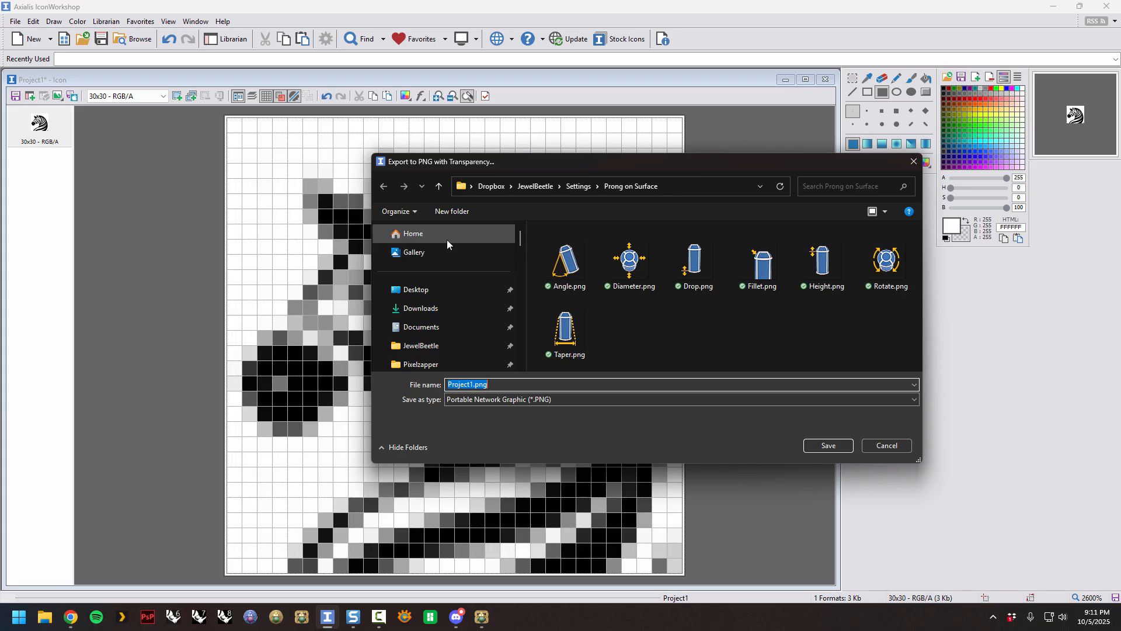
left_click(419, 289)
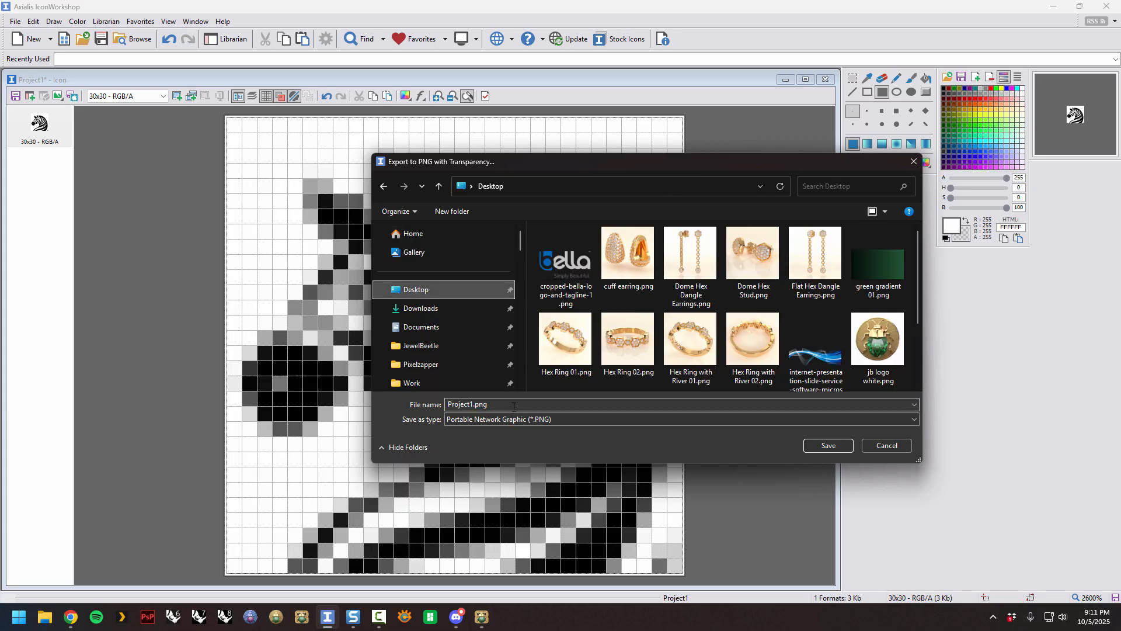
double_click(484, 404)
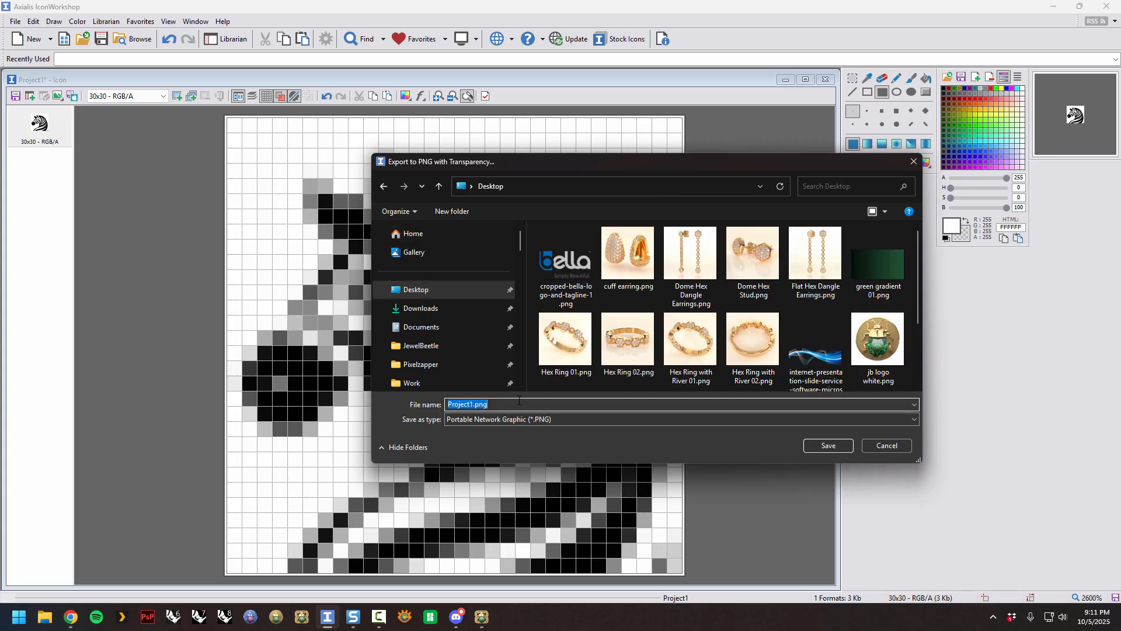
type("zebra")
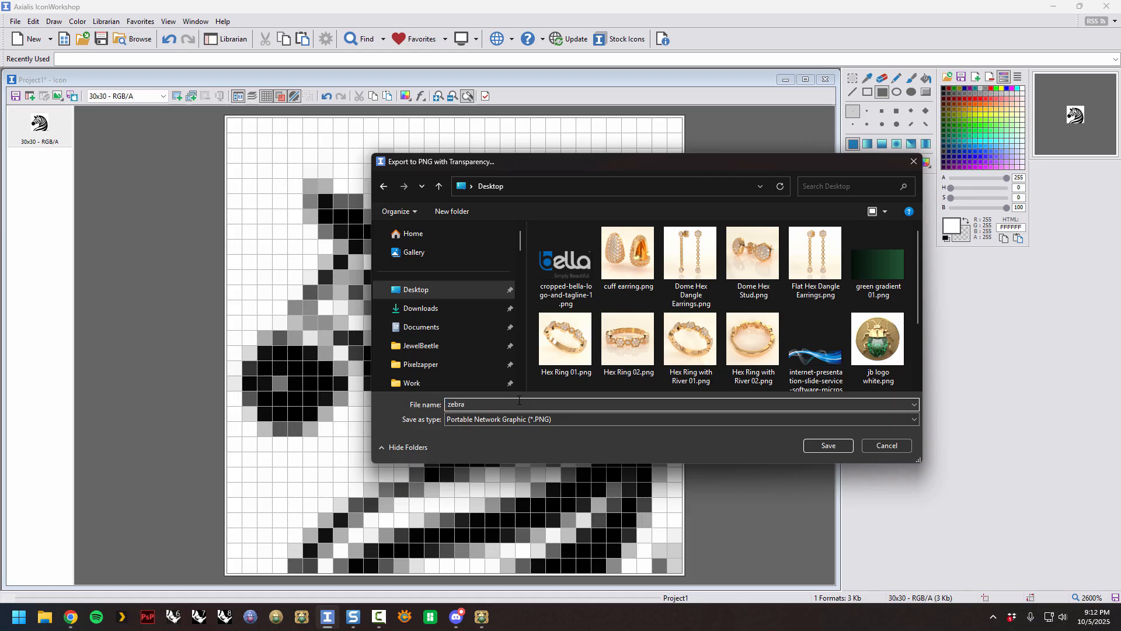
key("Return")
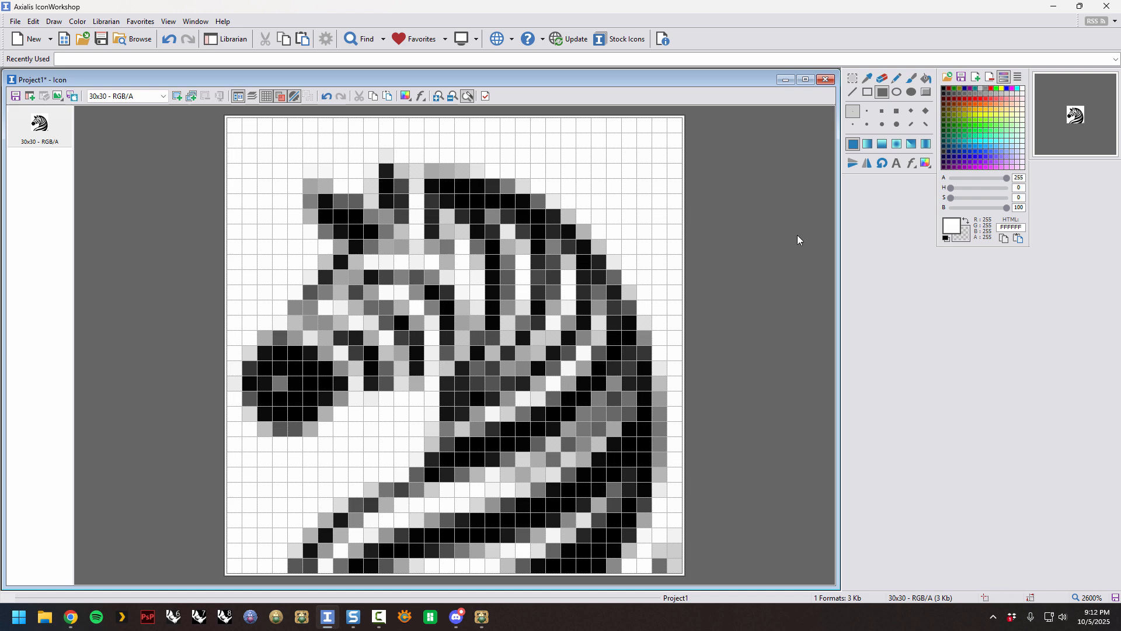
Return to JewelBeetle's button editor, load zebra.png from the Desktop as the Zebra Analysis button's custom icon, and accept the changes
left_click(1055, 9)
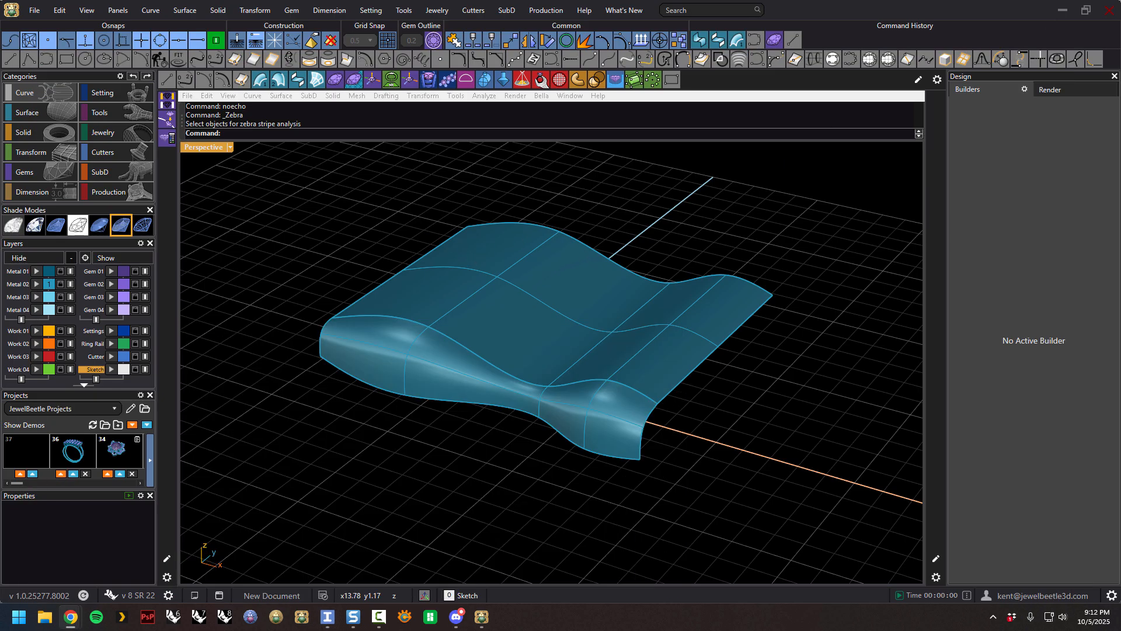
left_click_drag(513, 238, 509, 202)
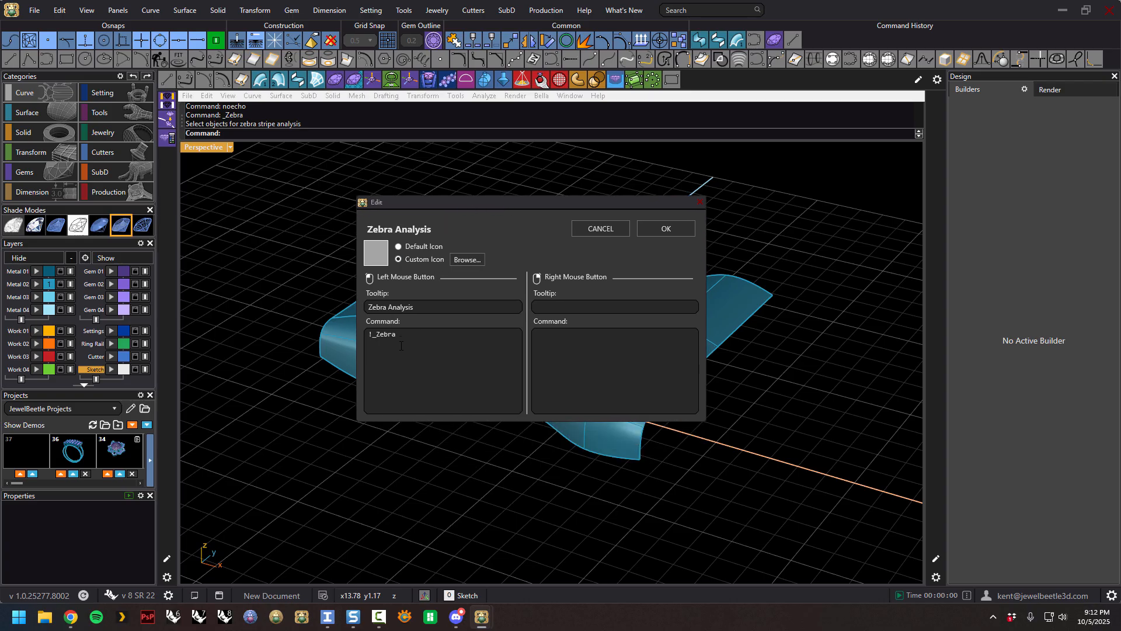
left_click(399, 259)
left_click(467, 259)
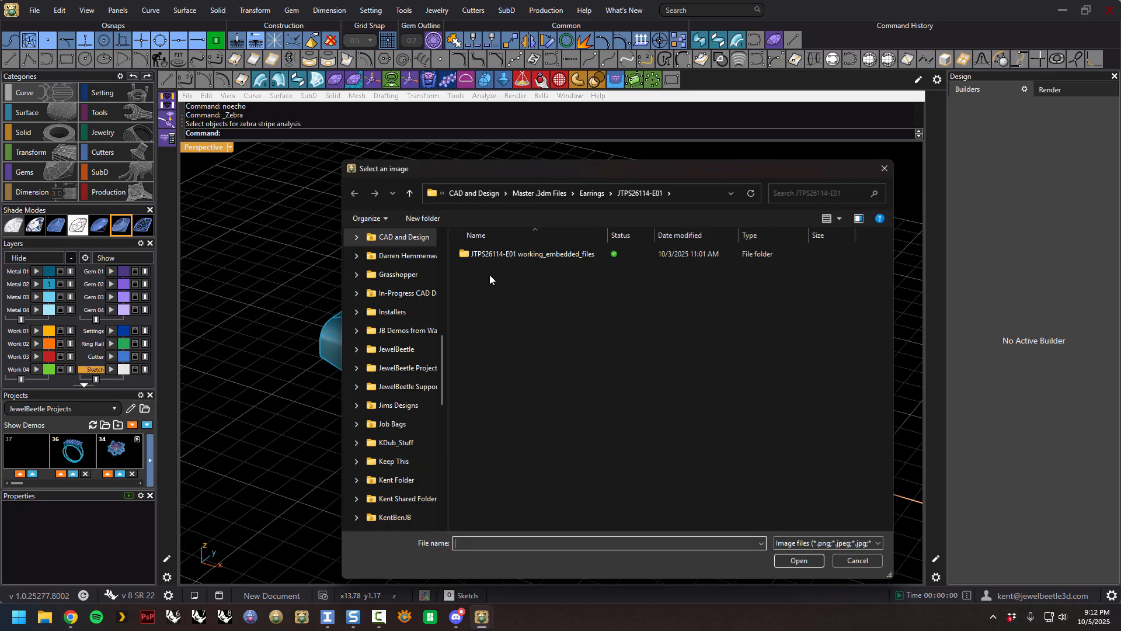
left_click_drag(442, 345, 452, 135)
left_click(443, 245)
scroll(445, 241, "up", 3)
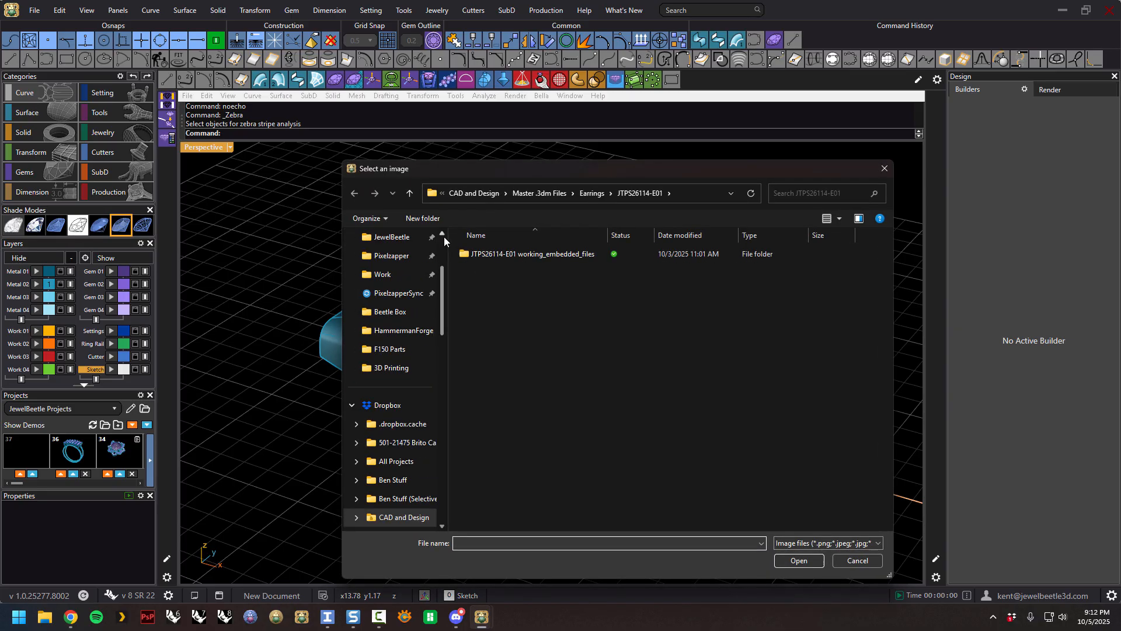
left_click(387, 301)
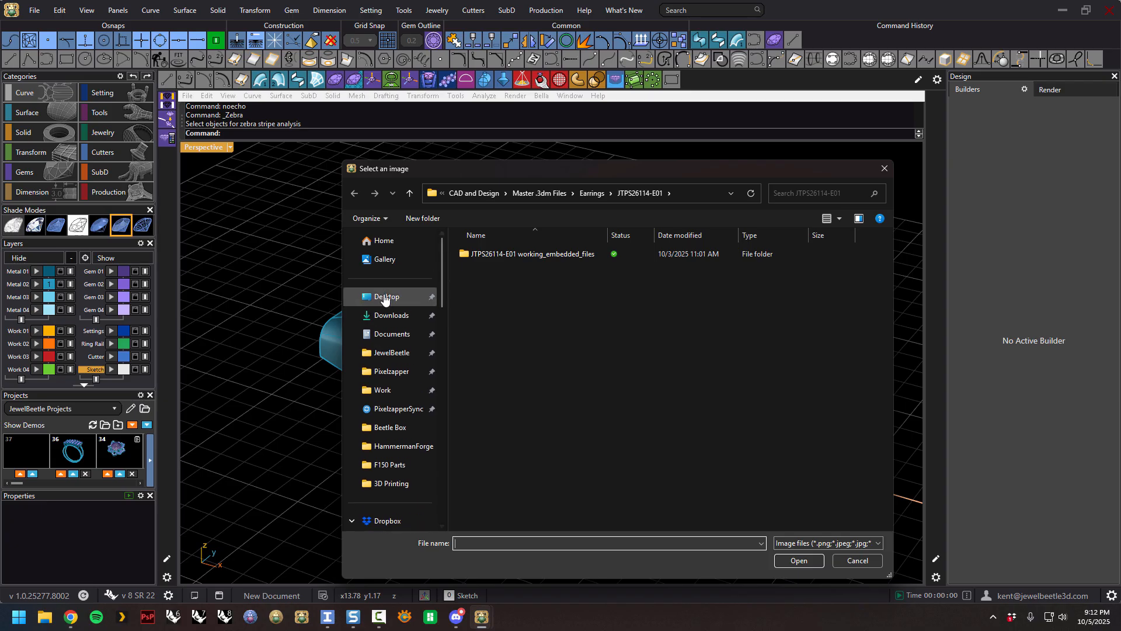
left_click(674, 449)
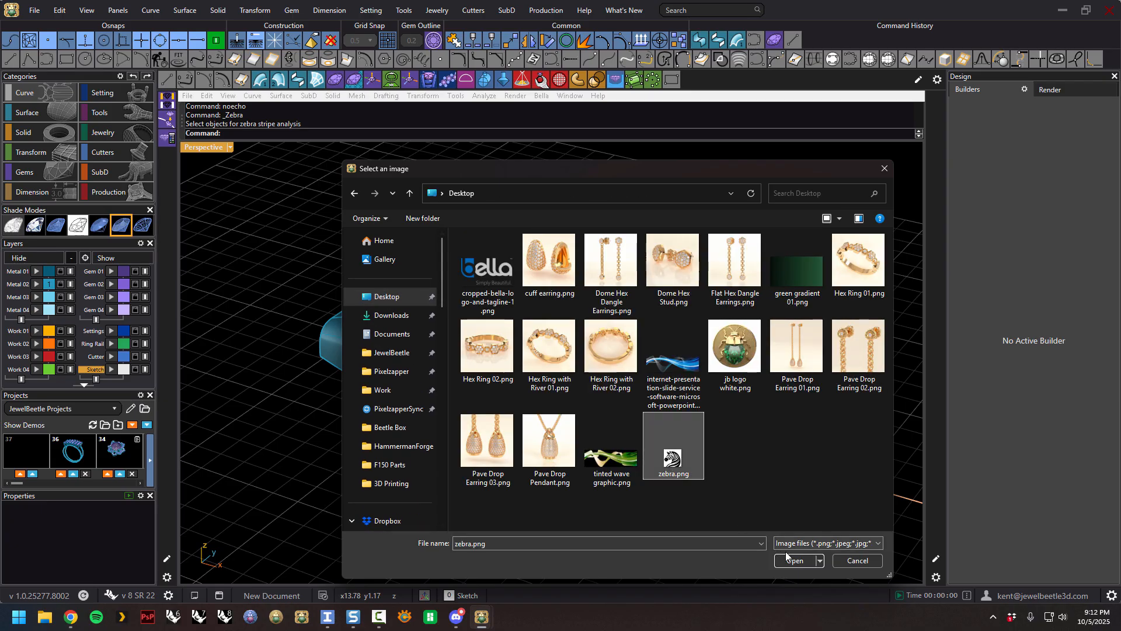
left_click(796, 564)
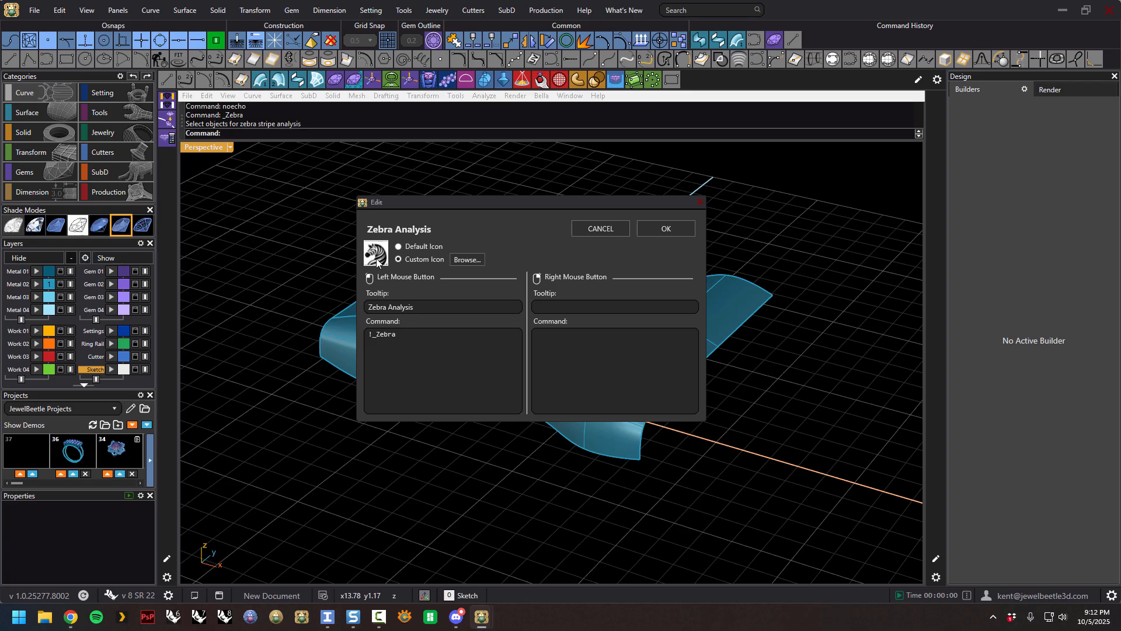
left_click(664, 230)
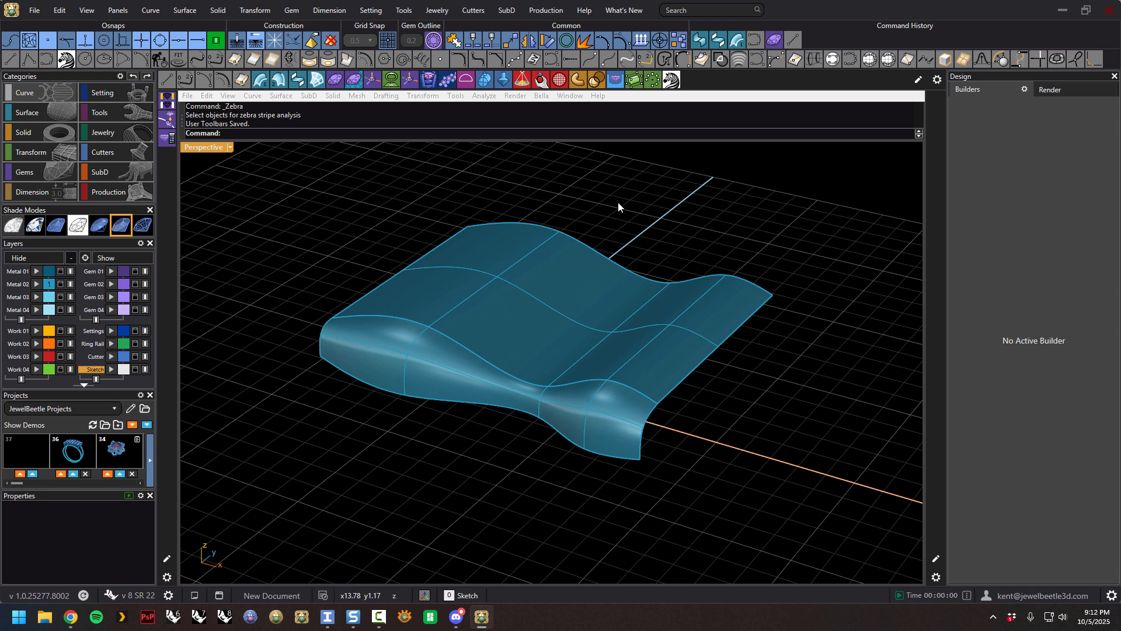
Run the Zebra Analysis on the wavy polysurface from the customized toolbar button
mouse_move(640, 236)
right_mouse_down()
mouse_move(648, 247)
mouse_move(646, 230)
right_mouse_up()
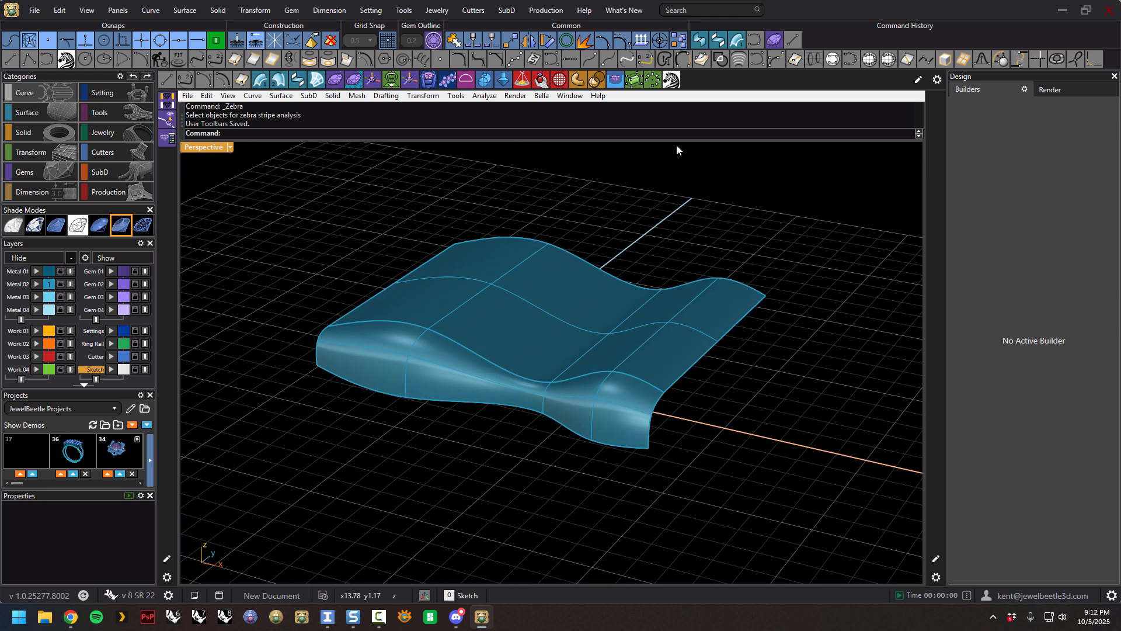
left_click(670, 84)
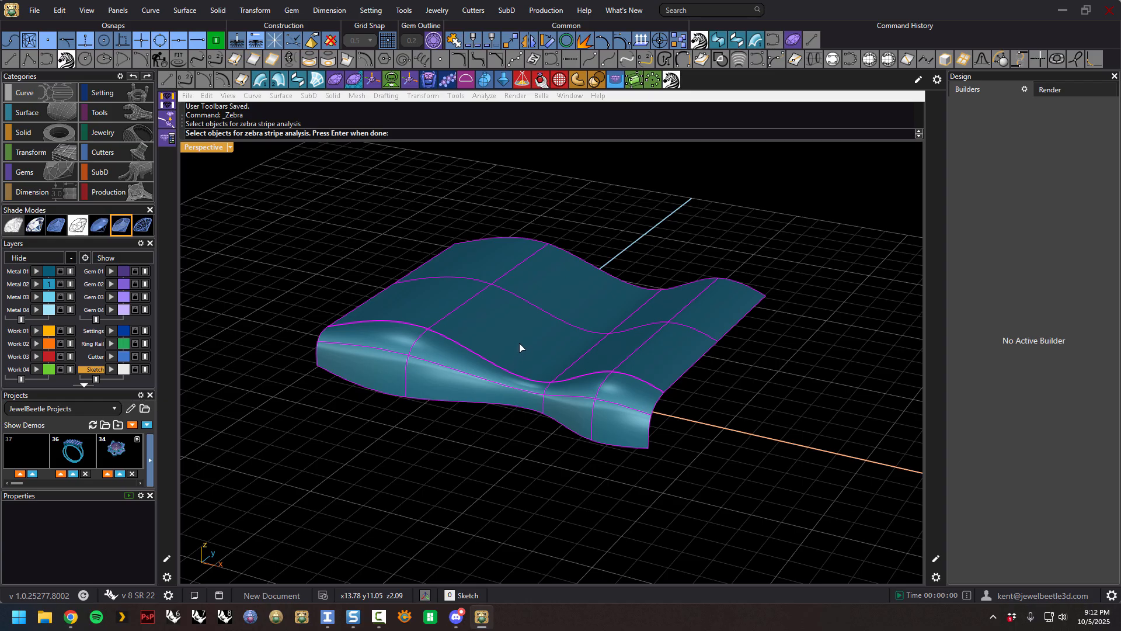
key("Return")
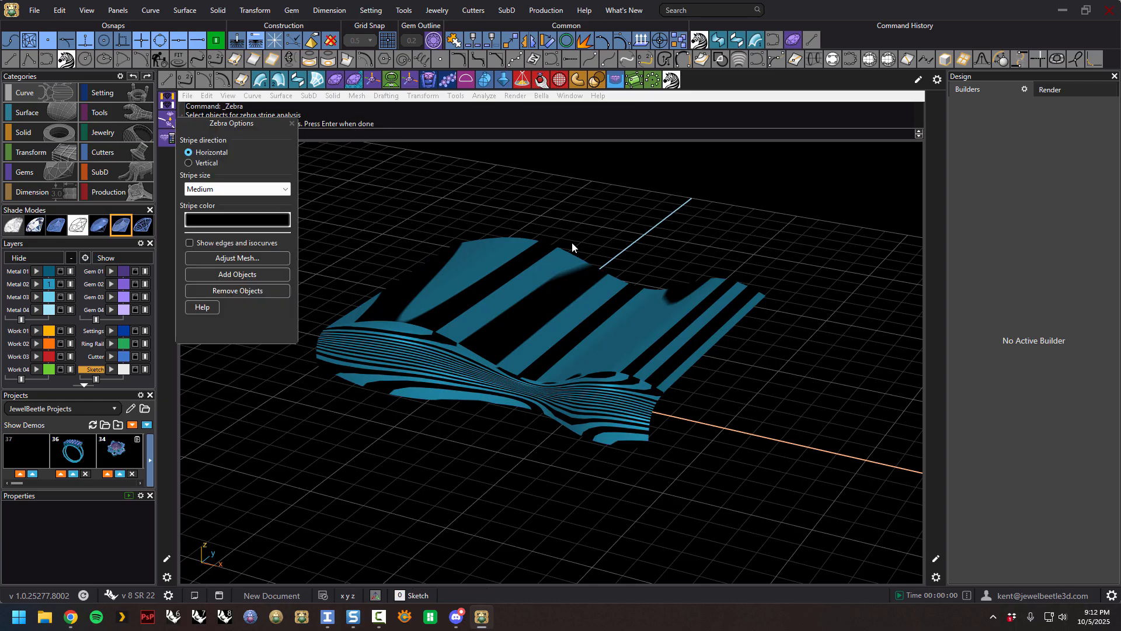
Examine the zebra stripes along the seam between the polysurface's top and curved front, and close the analysis
right_click_drag(515, 477, 525, 439)
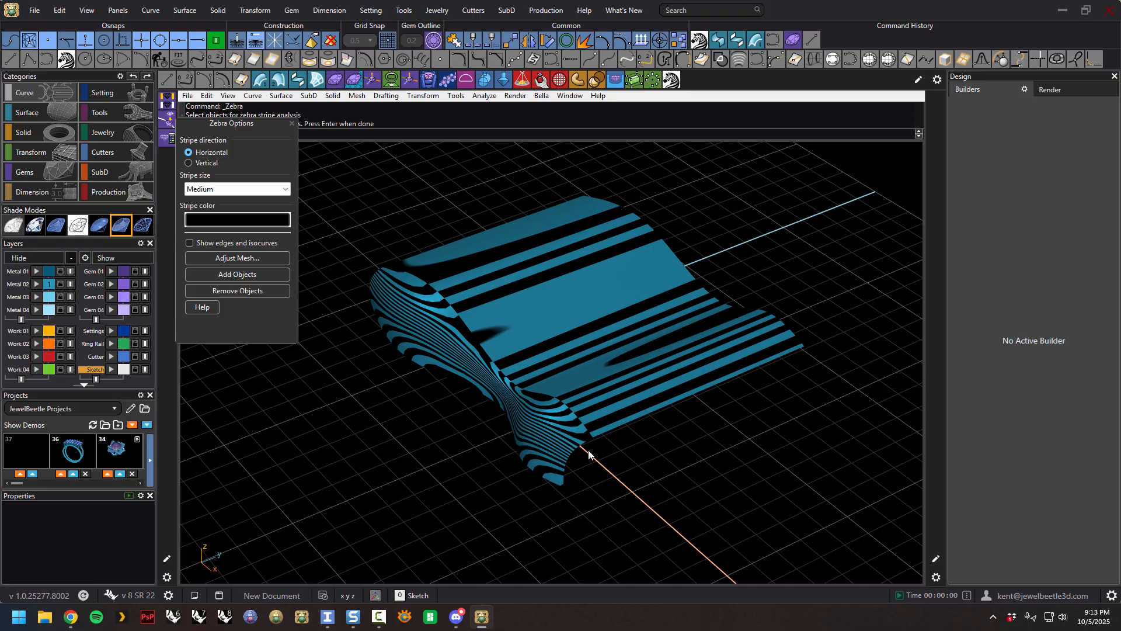
scroll(588, 453, "up", 5)
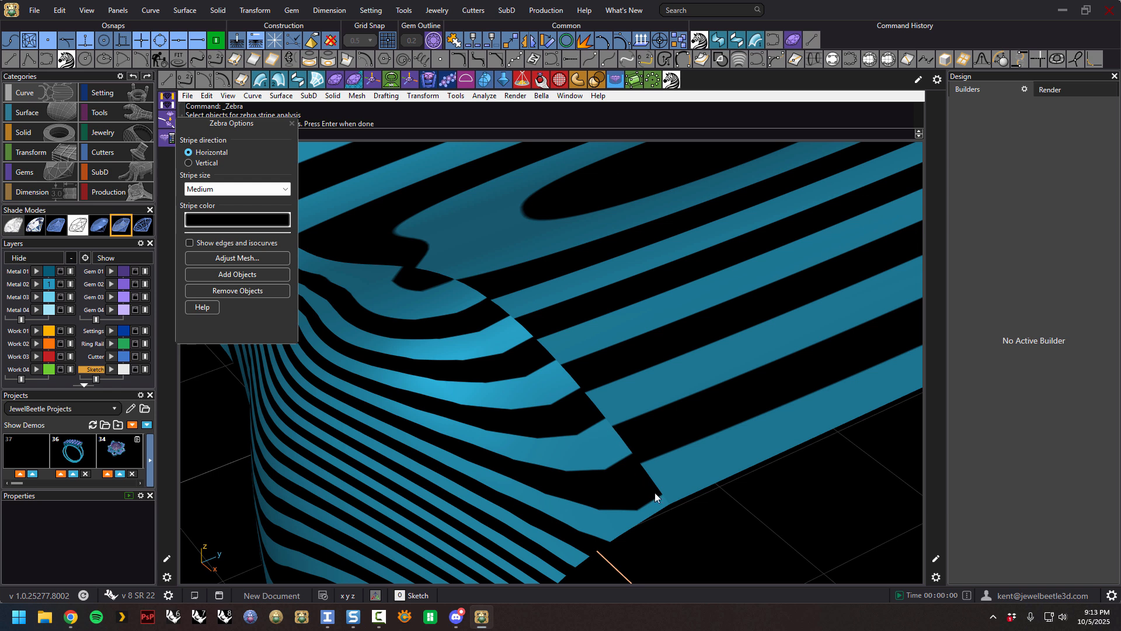
scroll(666, 502, "up", 5)
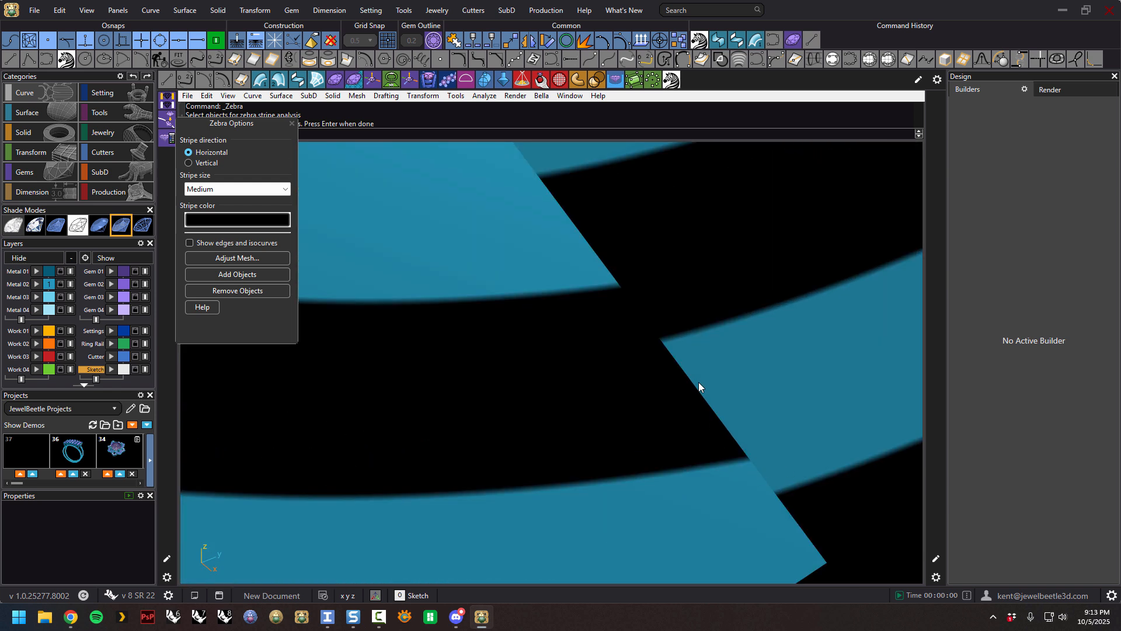
scroll(594, 314, "down", 5)
scroll(583, 312, "down", 2)
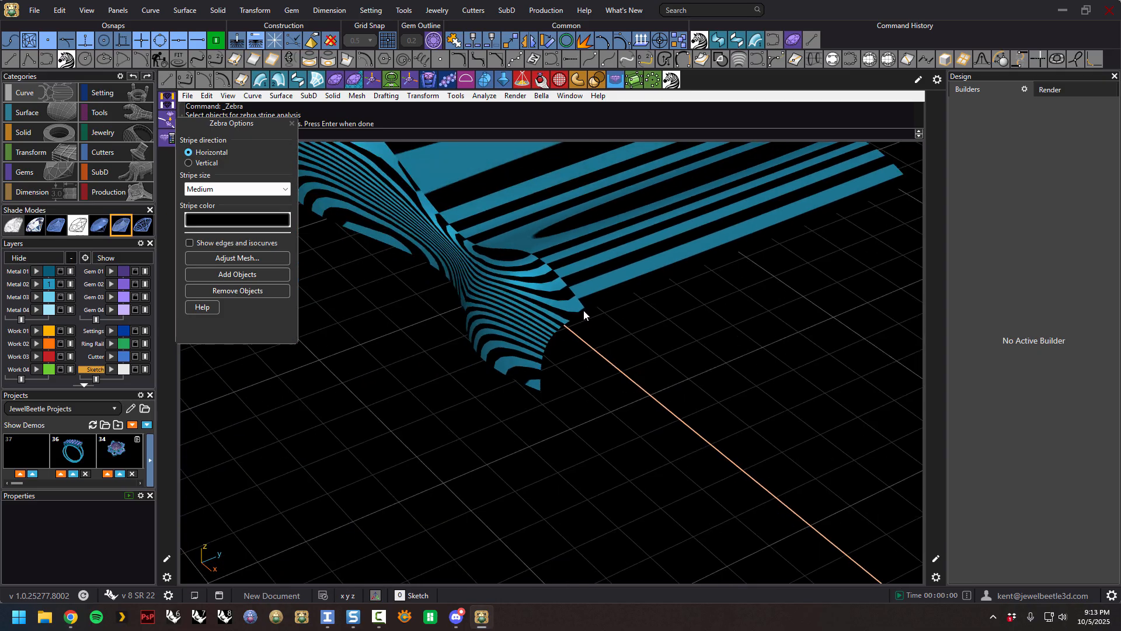
scroll(608, 347, "down", 5)
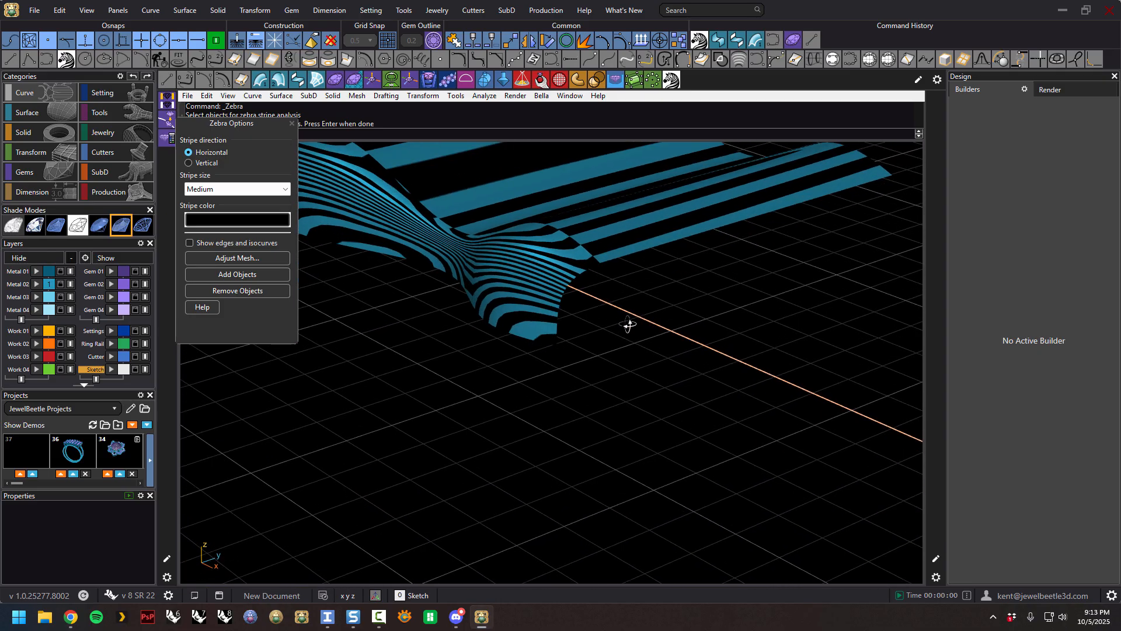
scroll(507, 235, "up", 3)
mouse_move(514, 269)
right_mouse_down()
mouse_move(543, 320)
mouse_move(475, 295)
mouse_move(537, 344)
mouse_move(545, 325)
mouse_move(523, 281)
right_mouse_up()
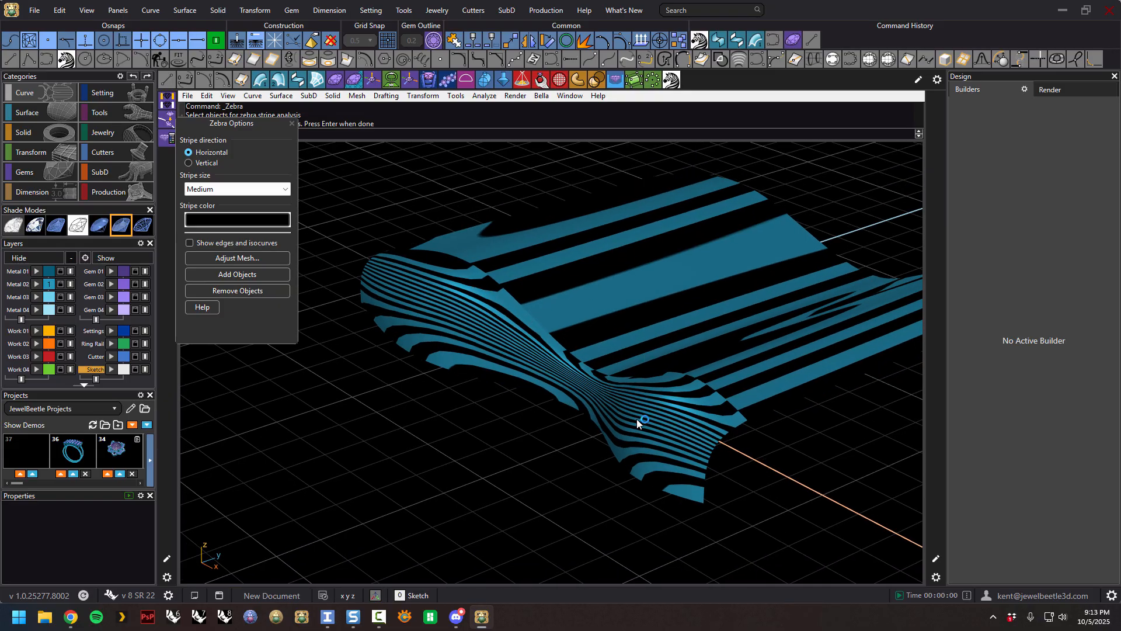
left_click(292, 123)
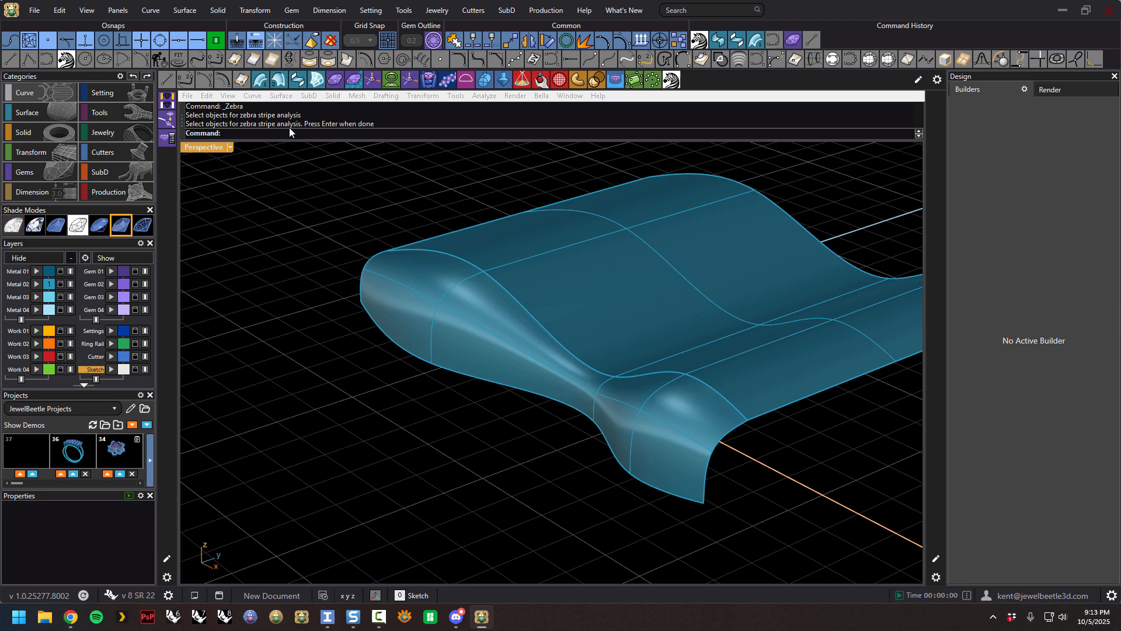
Explode the wavy polysurface into its separate surfaces and clear the selection
left_click(492, 320)
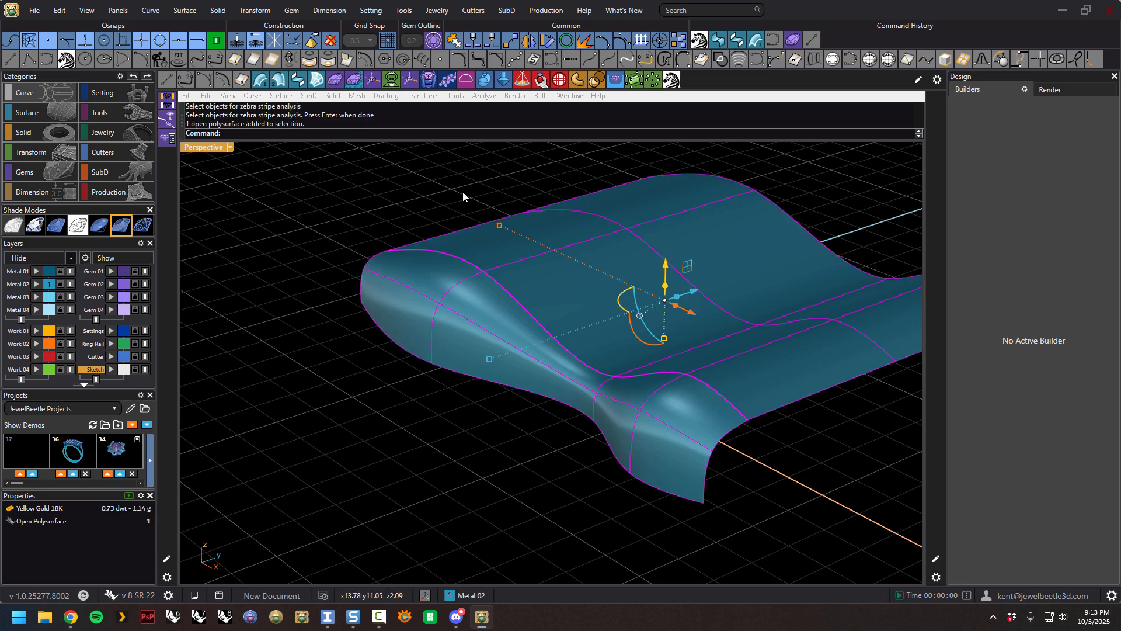
left_click(587, 44)
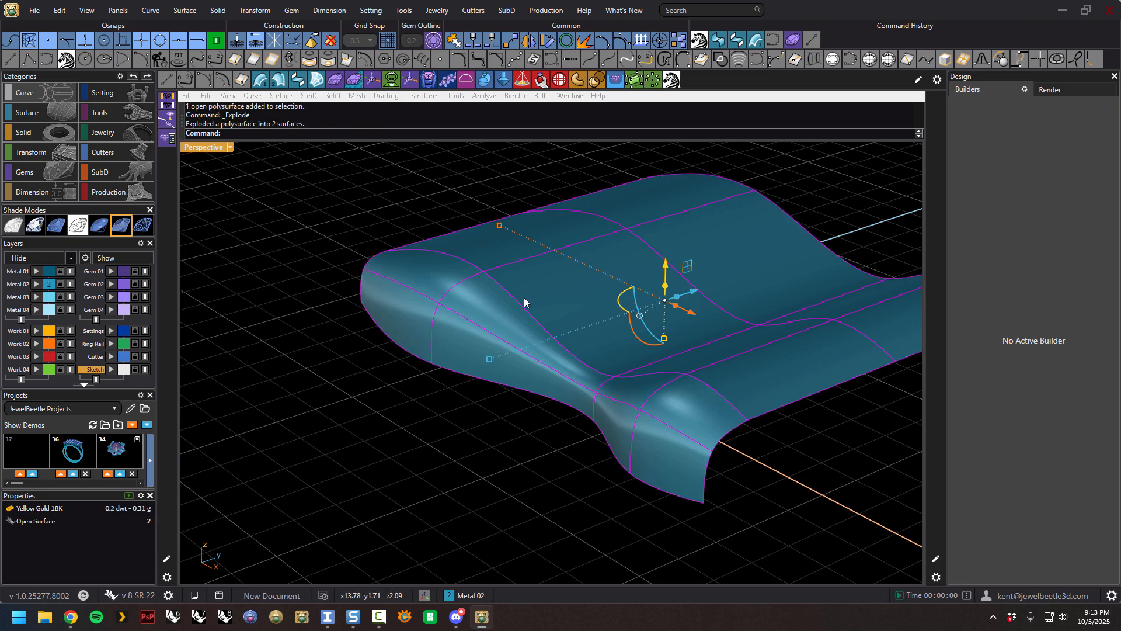
left_click(413, 199)
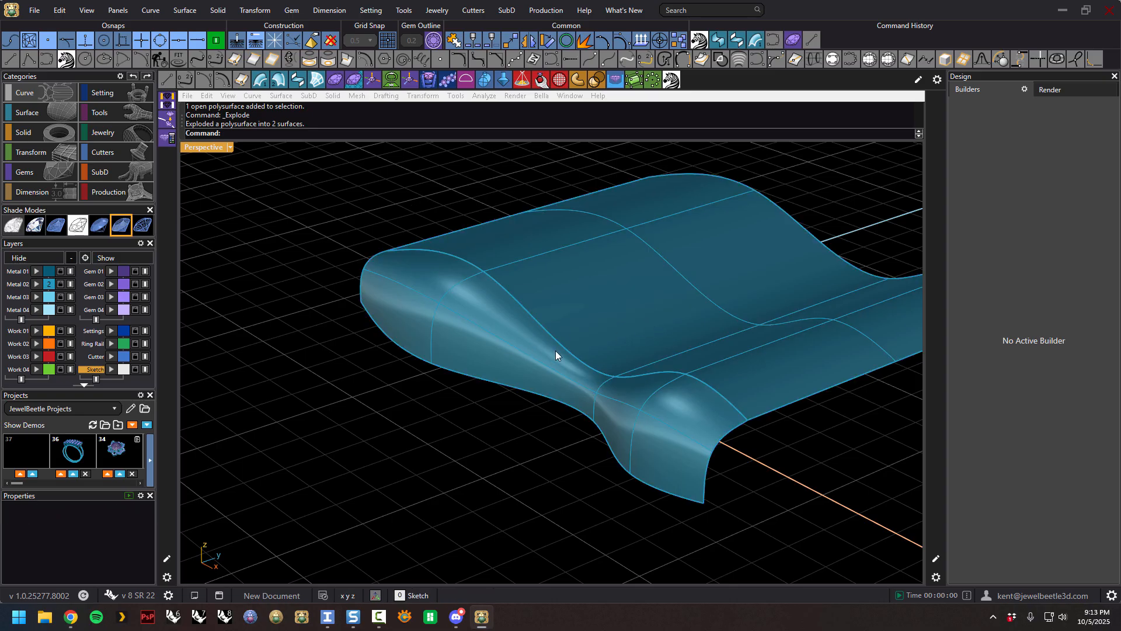
Inspect the two exploded surfaces individually and look closely at the edge where they meet, leaving nothing selected
right_click_drag(508, 390, 531, 418)
left_click(523, 362)
left_click(611, 301)
left_click(517, 361)
left_click(569, 316)
right_click_drag(623, 417, 520, 358)
scroll(564, 326, "up", 7)
right_click_drag(565, 316, 564, 308)
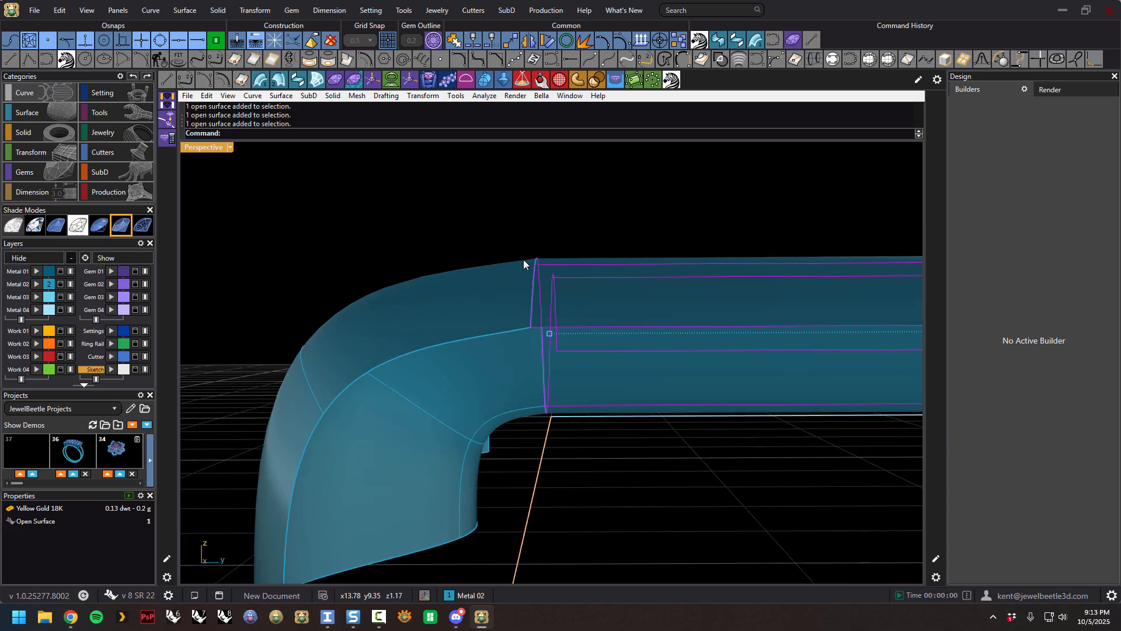
scroll(471, 277, "down", 3)
mouse_move(503, 415)
right_mouse_down()
mouse_move(566, 431)
mouse_move(598, 455)
mouse_move(586, 444)
right_mouse_up()
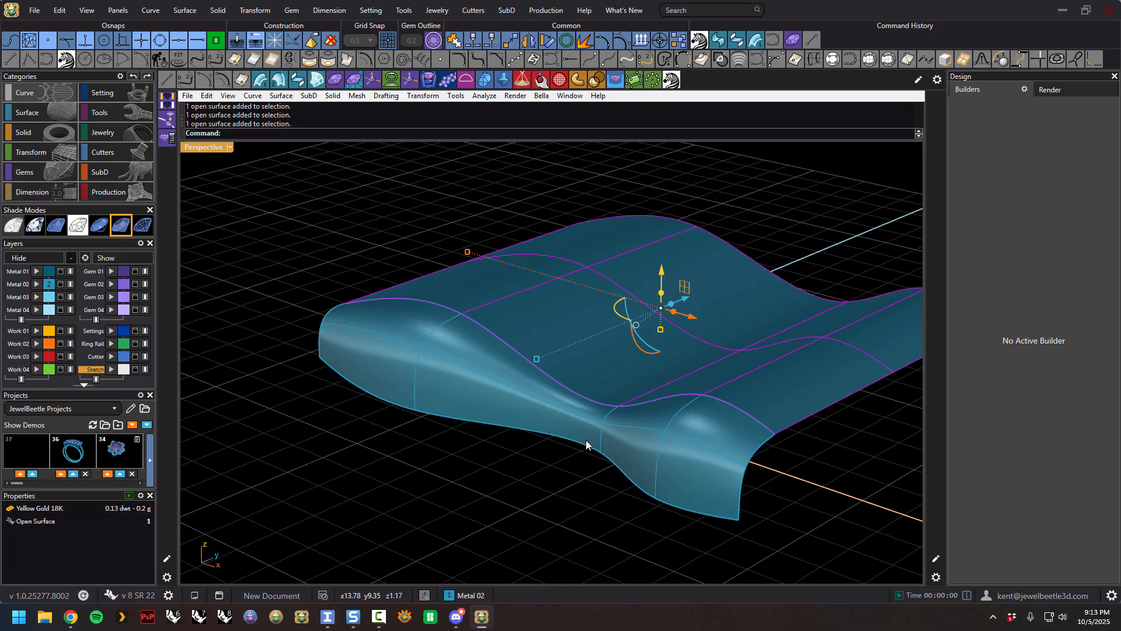
left_click(431, 199)
Merge the curved front surface with the top surface using MergeSrf with Smooth=Yes, tolerance 0.001 and roundness 1
left_click(41, 112)
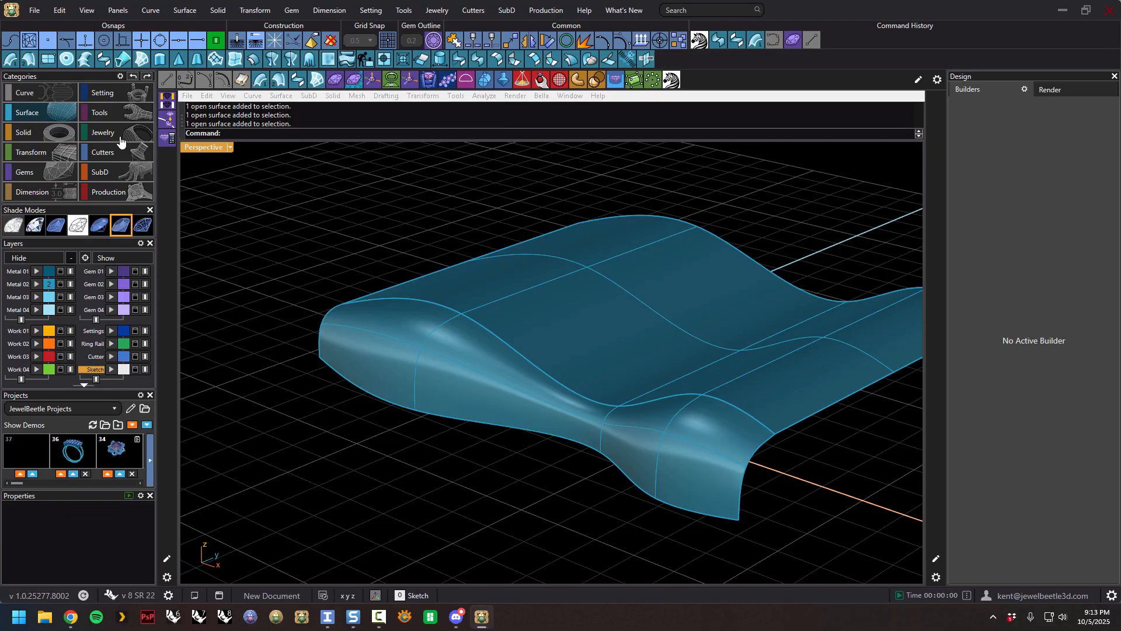
left_click(477, 57)
left_click(684, 409)
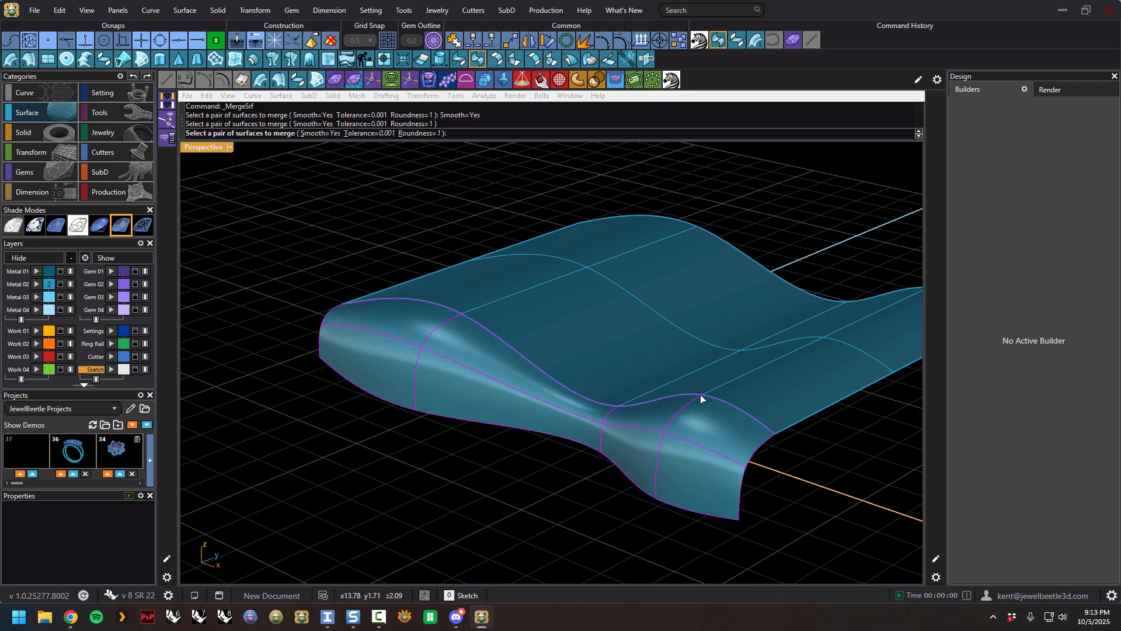
left_click(723, 383)
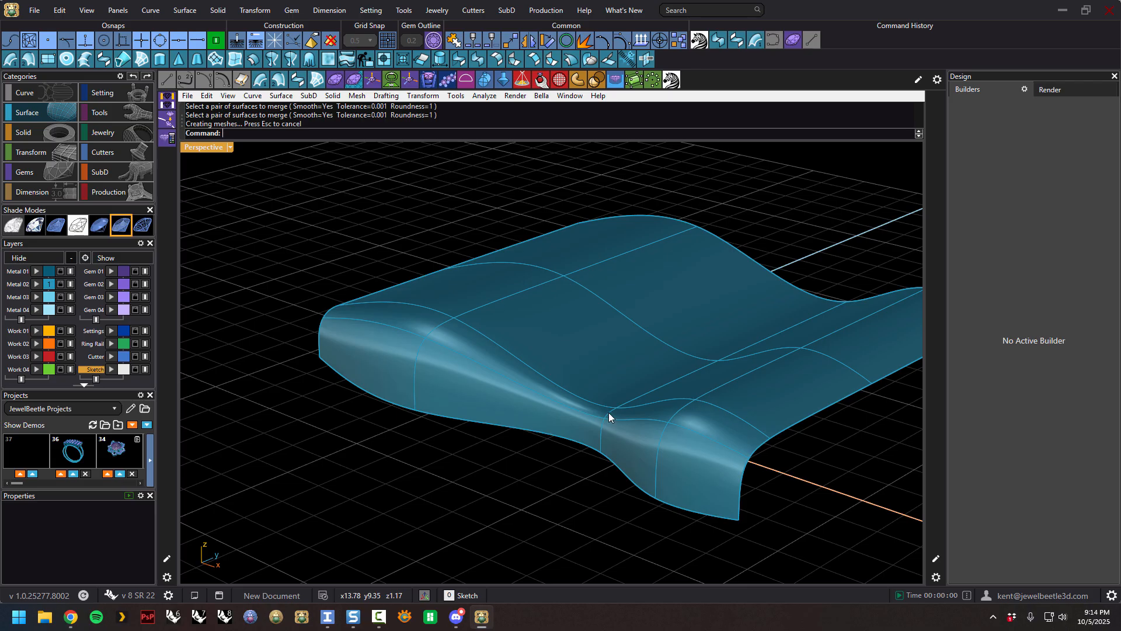
Apply the Zebra Analysis to the merged surface and deselect it to show the stripes in the layer color
left_click(686, 441)
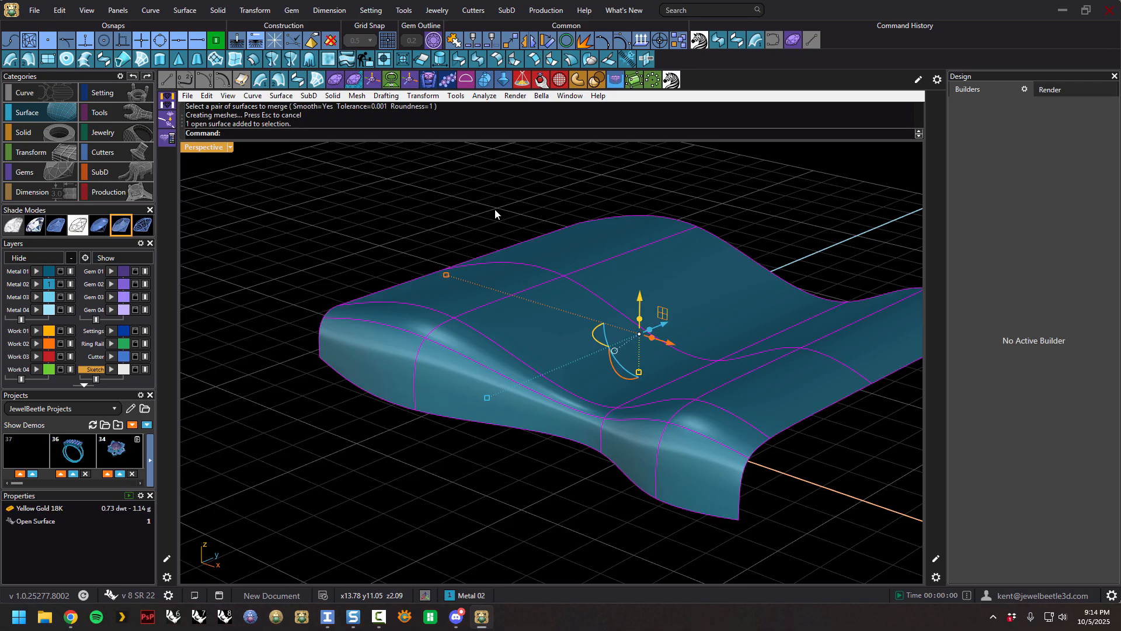
left_click(671, 81)
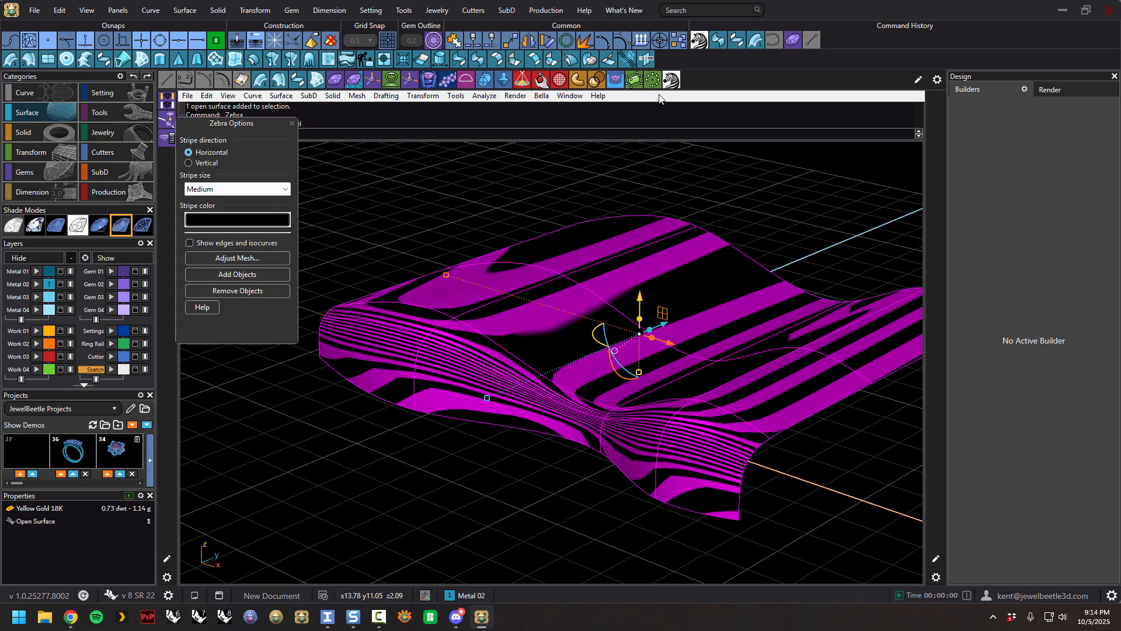
left_click(580, 542)
Examine how the zebra stripes flow across the merged surface's former seam, and close the analysis
scroll(584, 540, "up", 5)
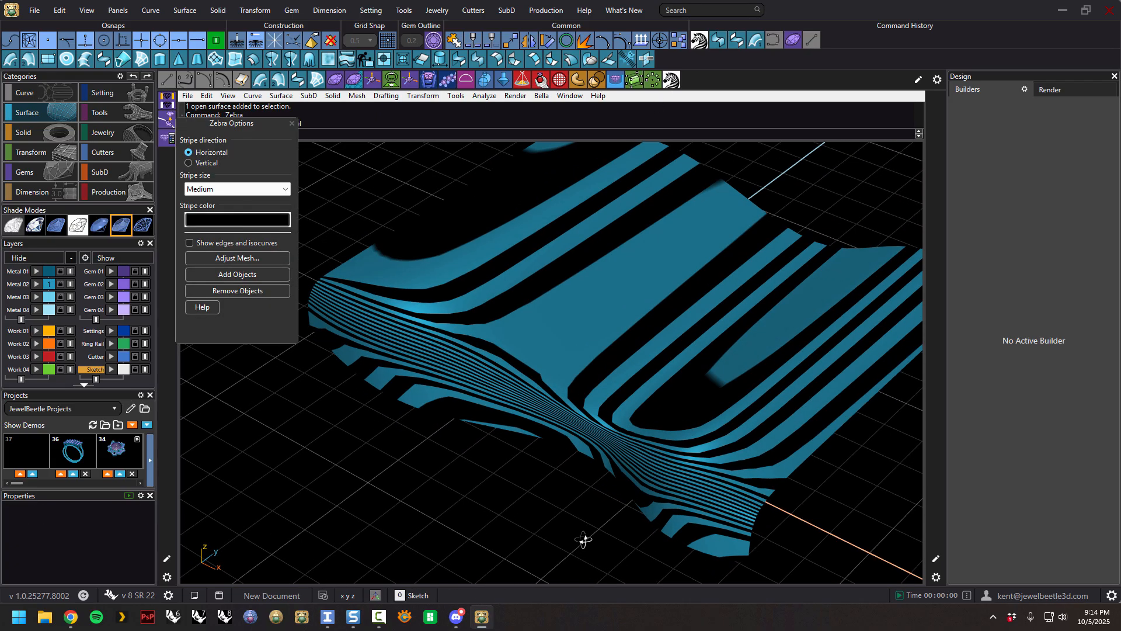
scroll(584, 540, "up", 5)
right_click_drag(595, 565, 509, 551)
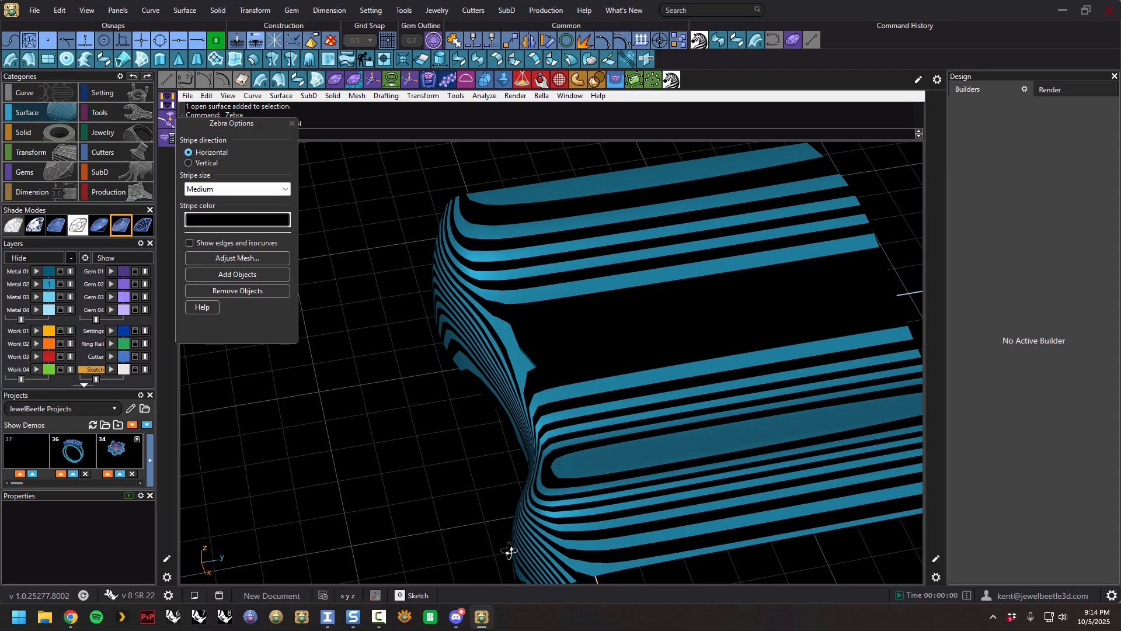
scroll(568, 529, "up", 3)
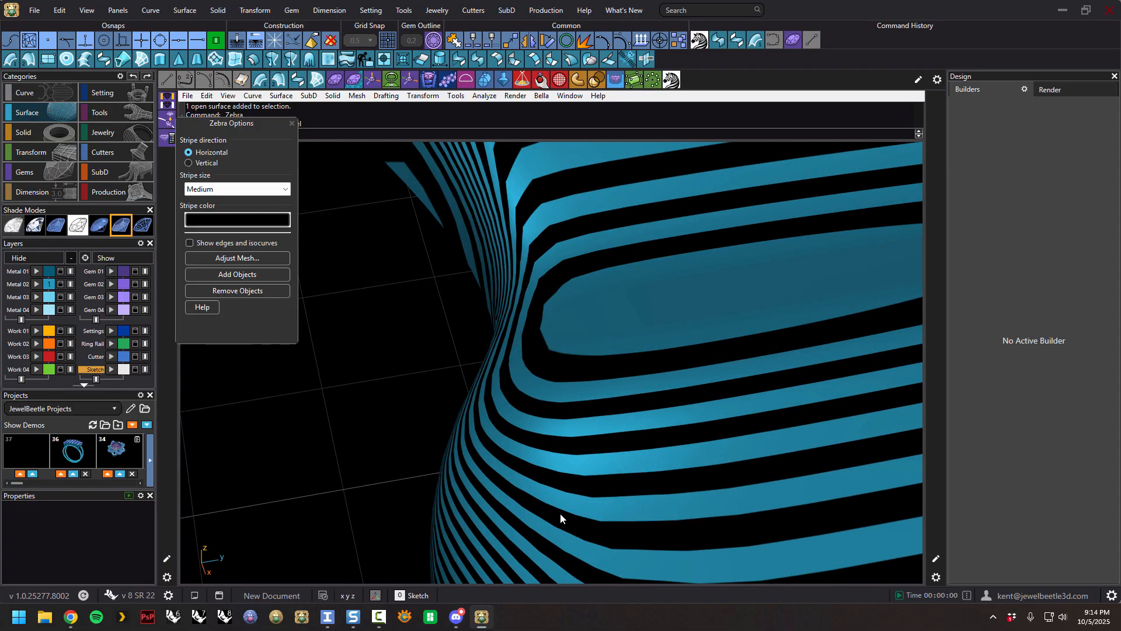
scroll(560, 514, "down", 2)
right_click_drag(558, 505, 584, 440)
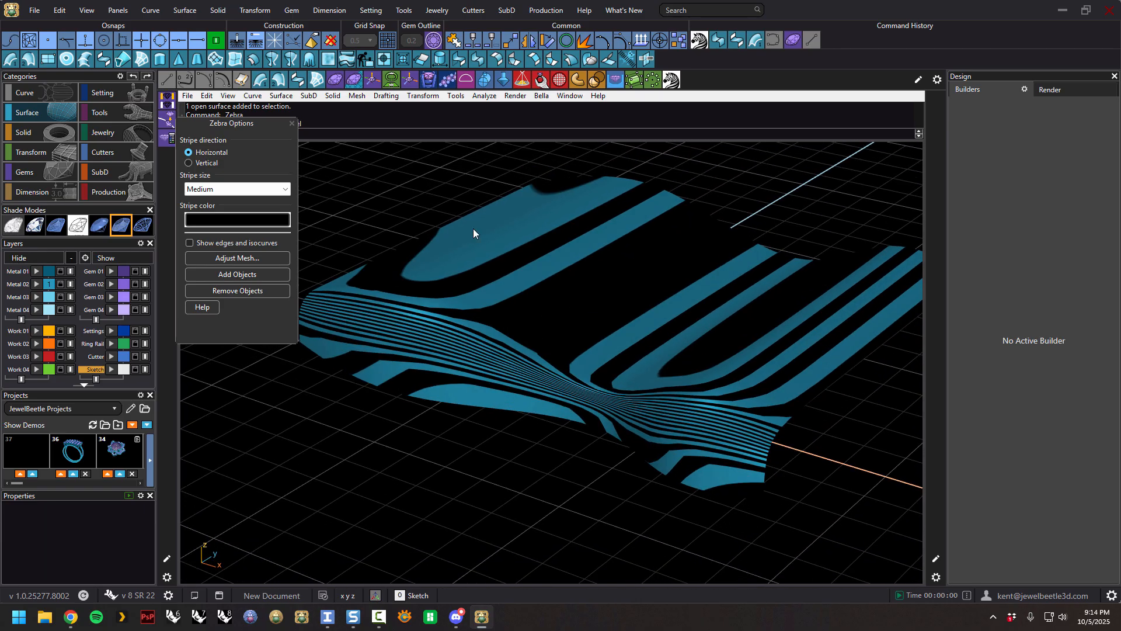
left_click(292, 123)
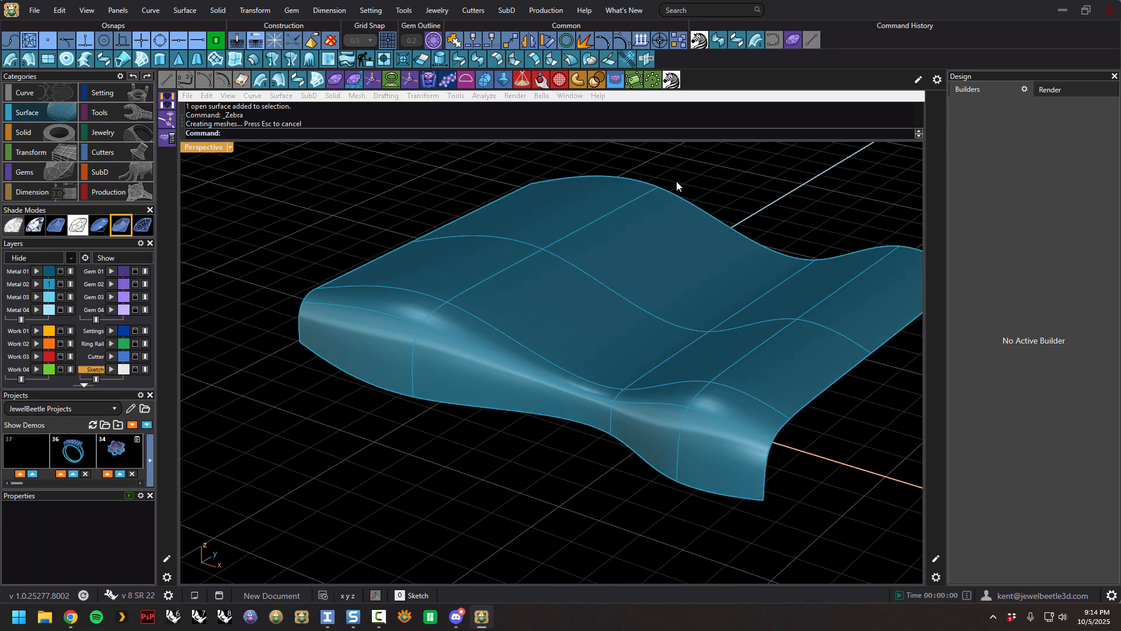
mouse_move(595, 263)
right_mouse_down()
mouse_move(613, 308)
mouse_move(630, 271)
mouse_move(633, 292)
right_mouse_up()
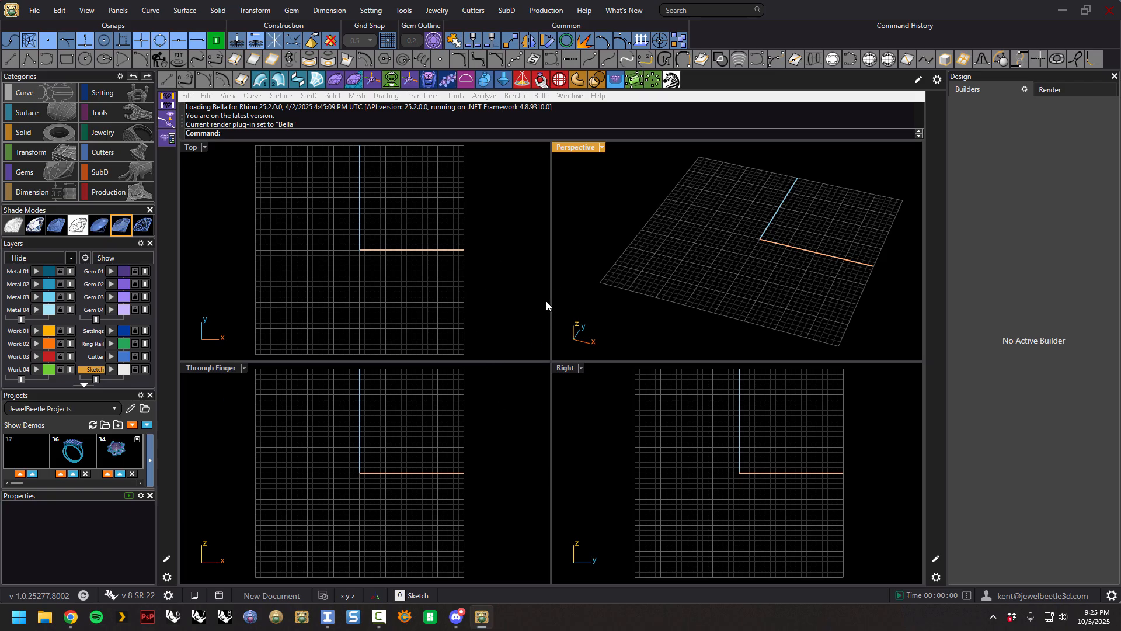
Put the user toolbars into edit mode and copy the Zebra Analysis button onto the empty vertical toolbar beside the Design panel
left_click(920, 81)
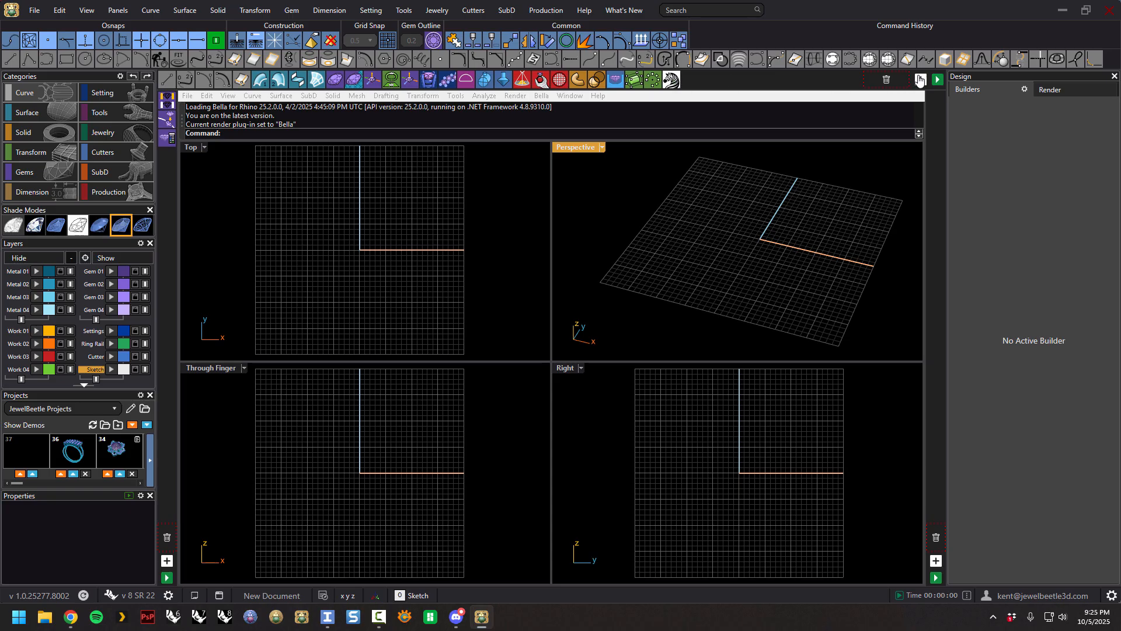
left_click(938, 79)
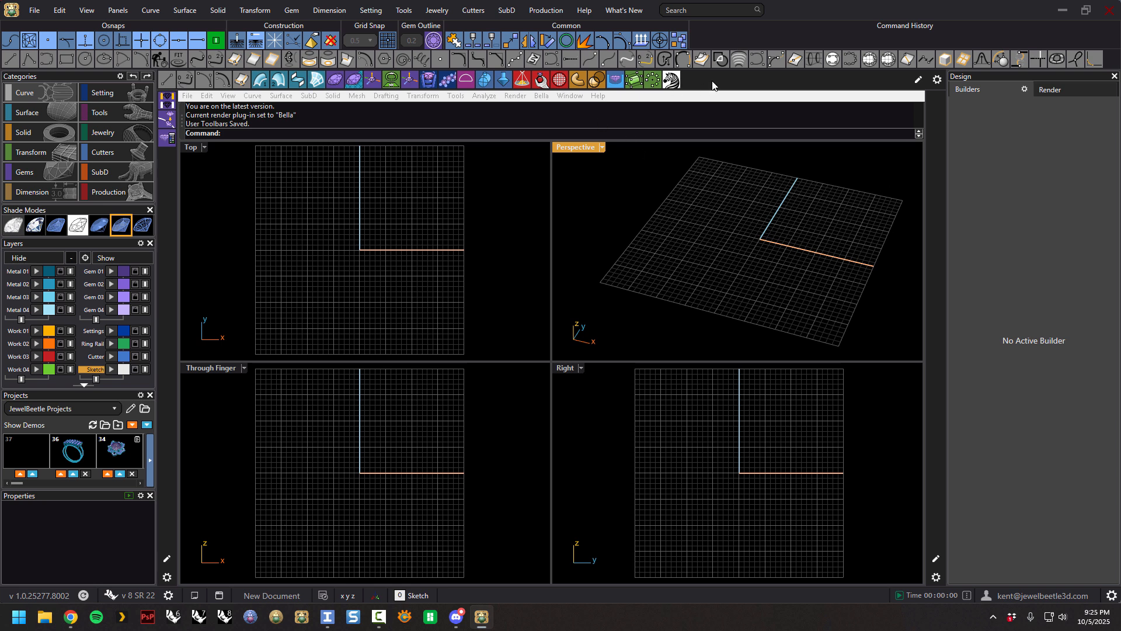
left_click(919, 80)
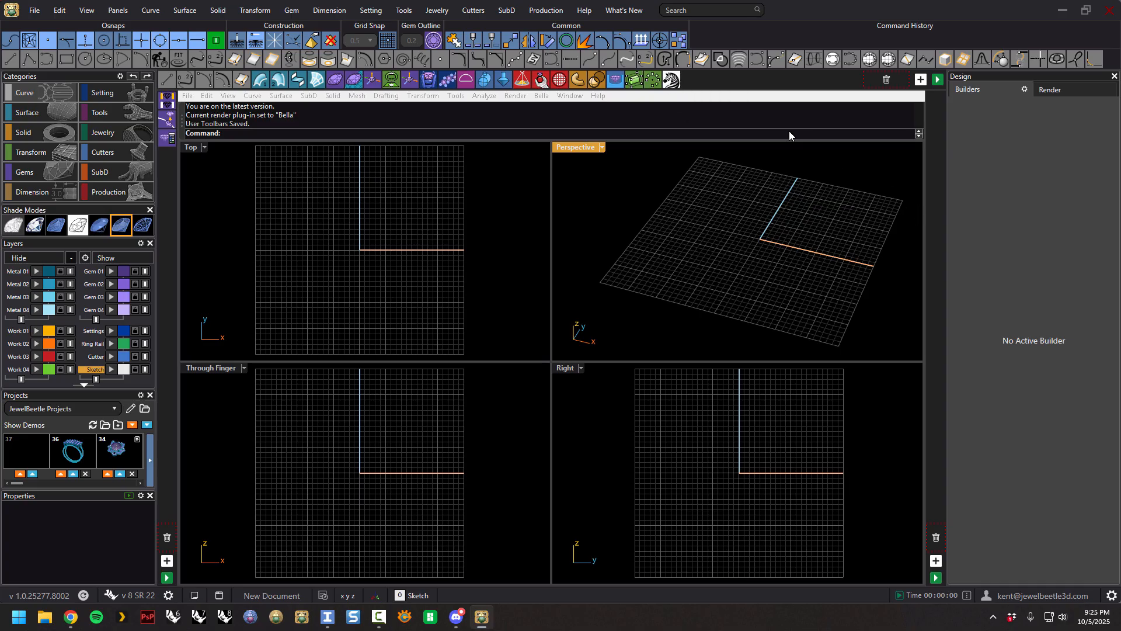
left_click_drag(671, 80, 934, 114, "shift")
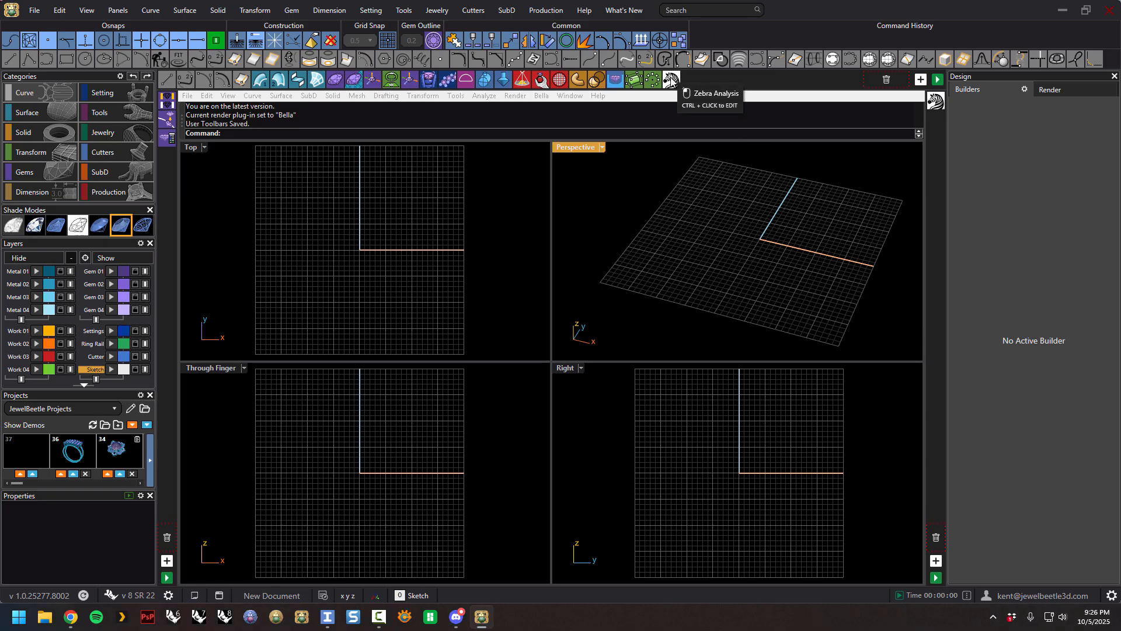
Delete the original Zebra Analysis button from the horizontal user toolbar and save the toolbars
right_click(672, 80)
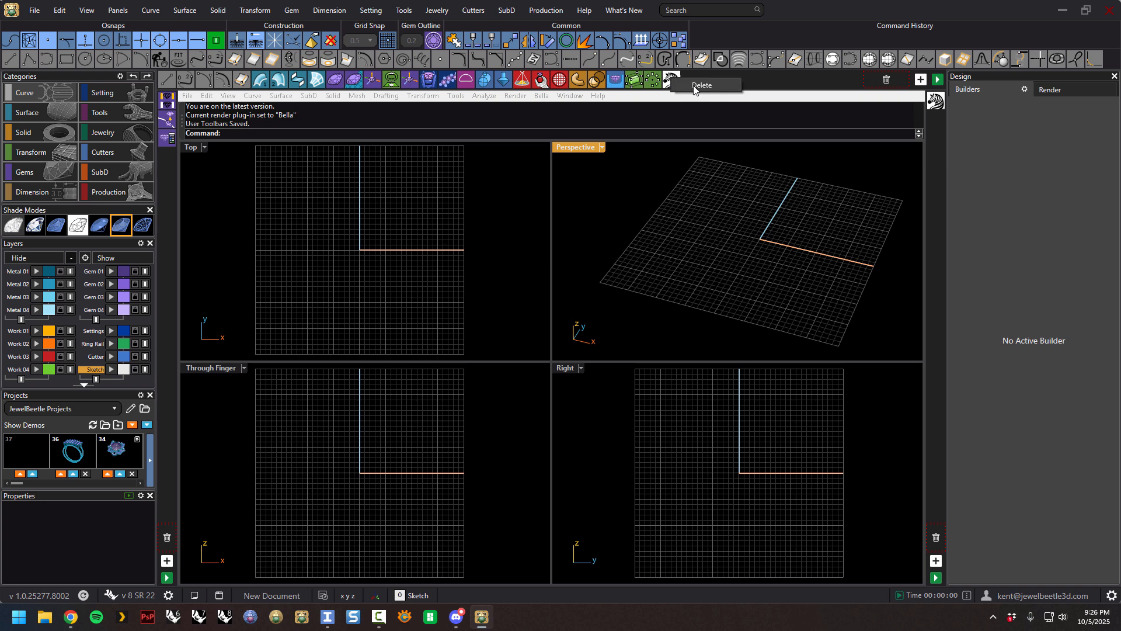
left_click(700, 86)
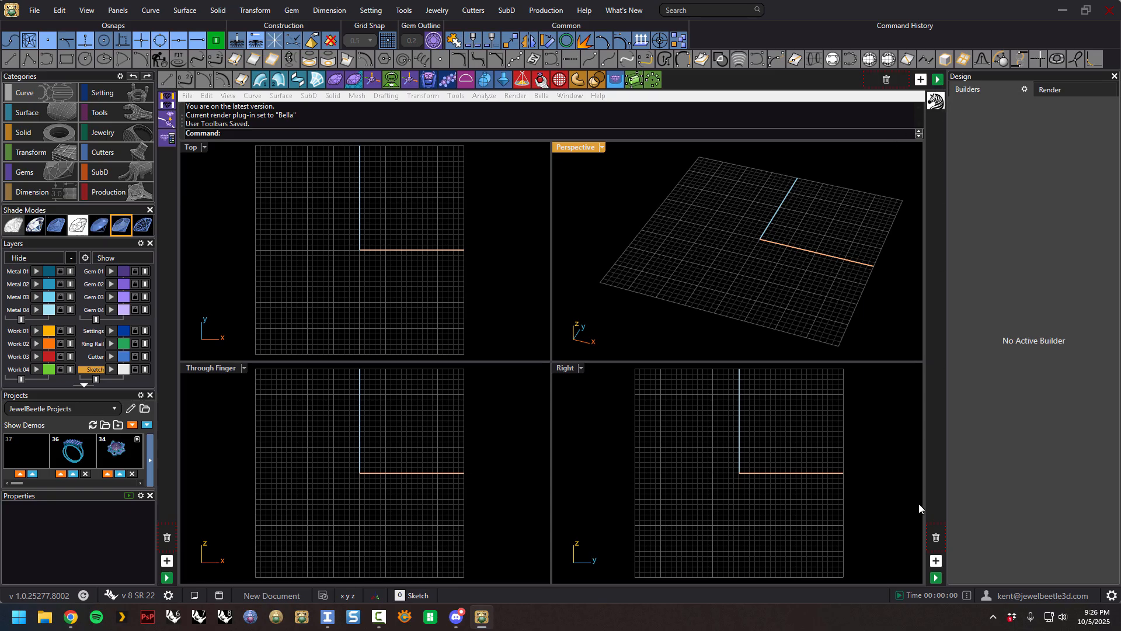
left_click(936, 578)
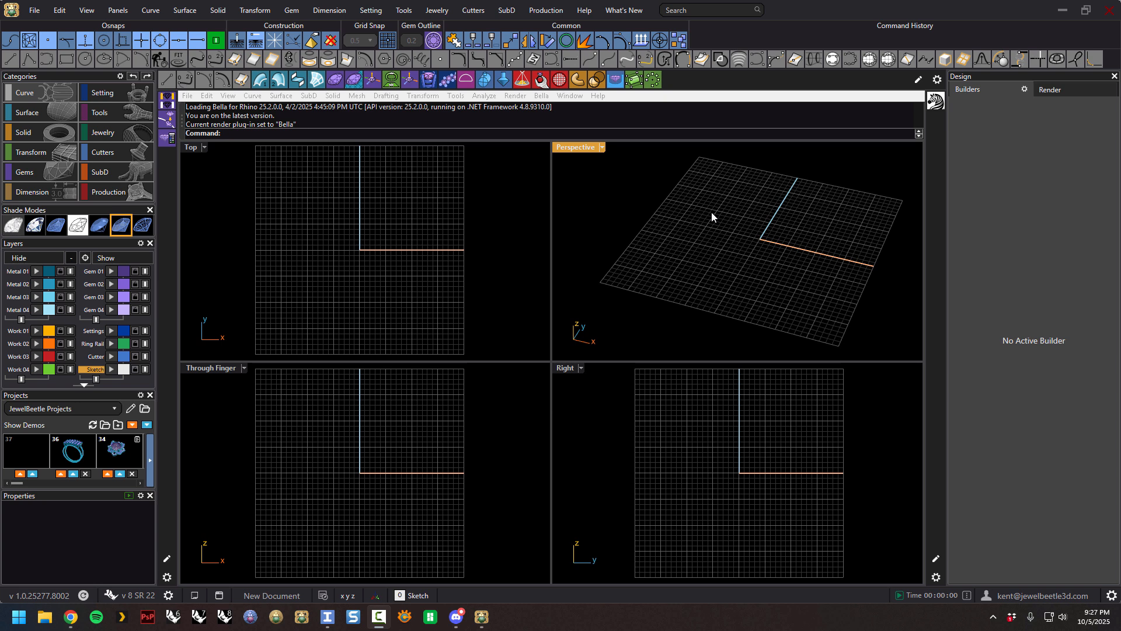
Run the Menu command to hide the Rhino menu bar above the command history
type("Menu")
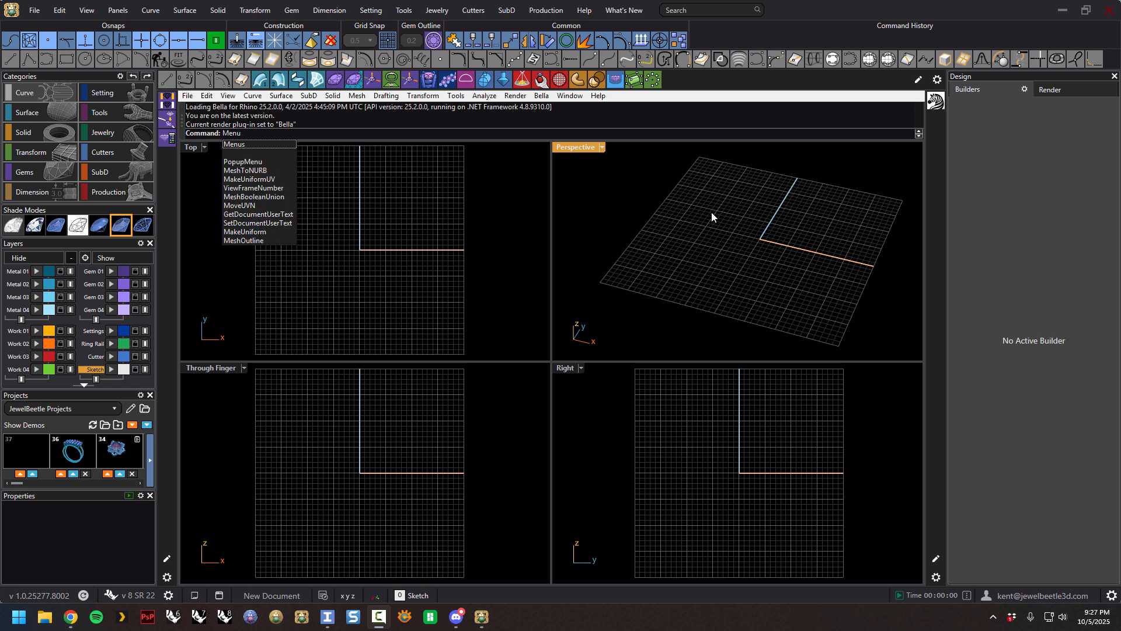
key("Return")
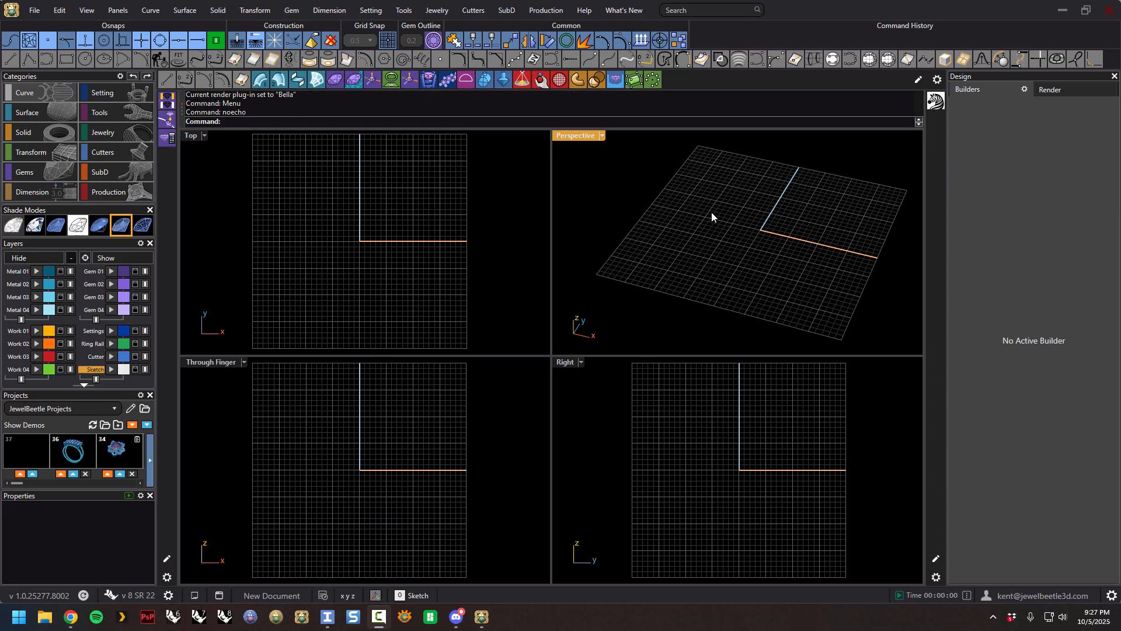